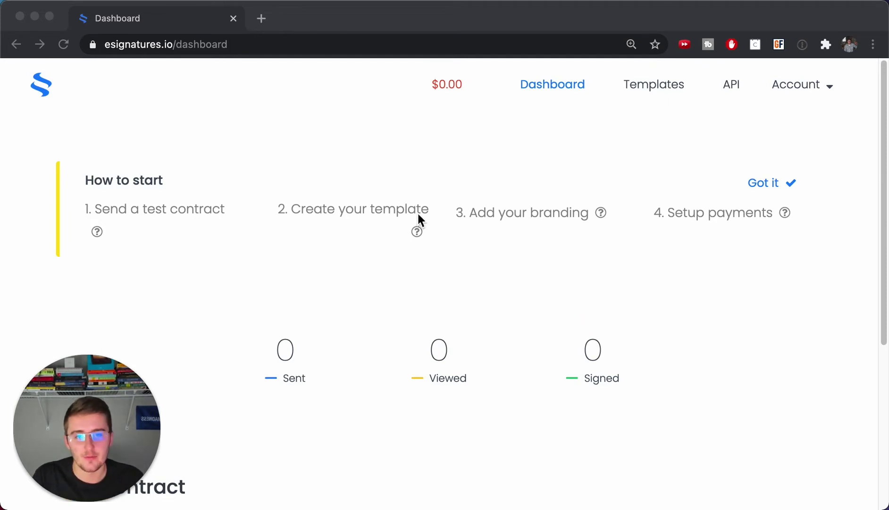
- Open the Sample Consulting Agreement from the Contract templates list
click(655, 89)
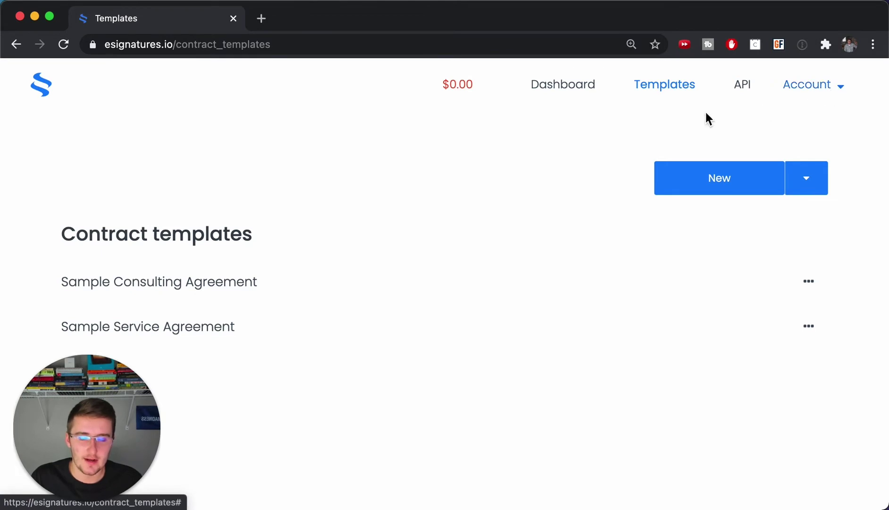
click(562, 89)
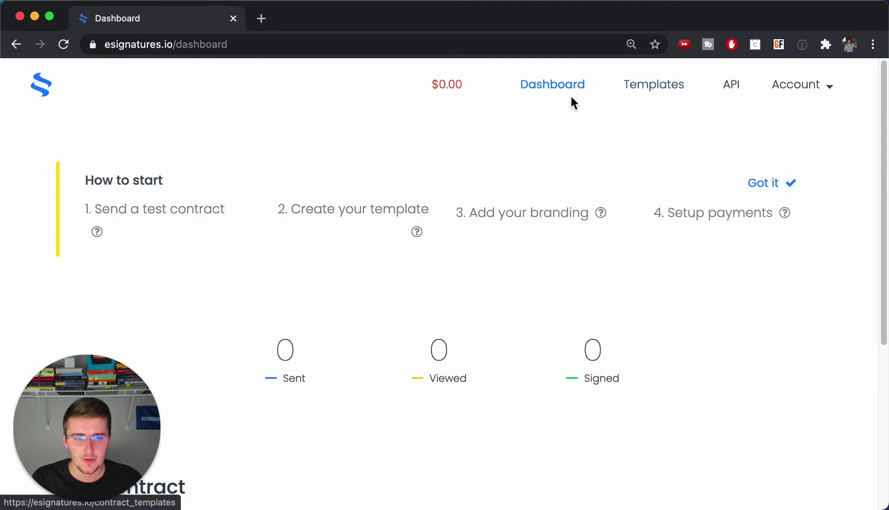
click(648, 86)
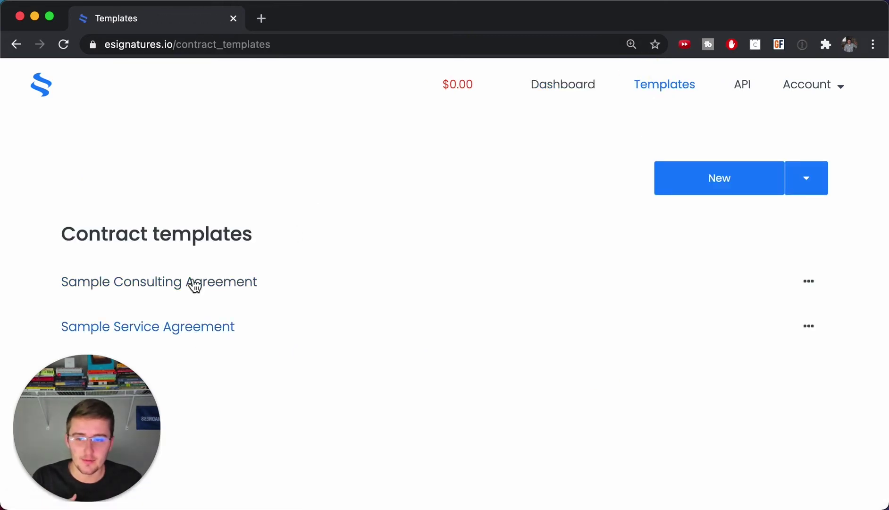
click(210, 282)
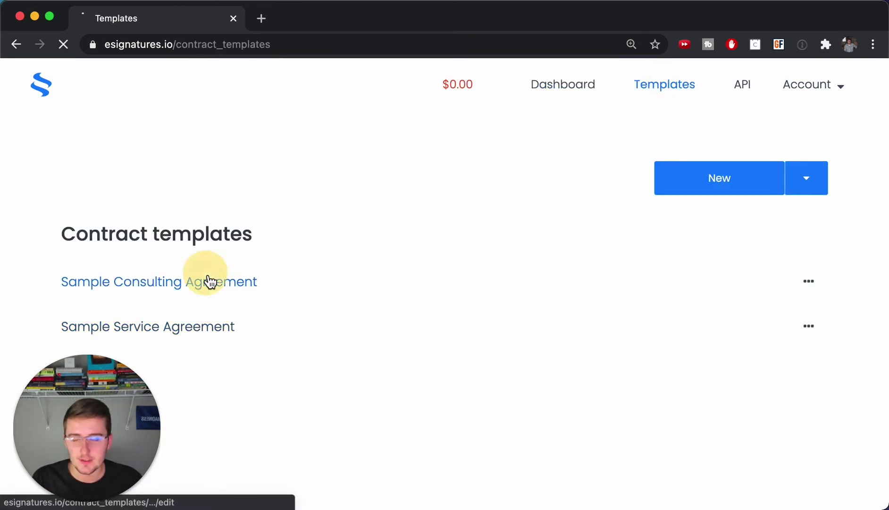
scroll(311, 263, down, 1)
scroll(311, 263, down, 4)
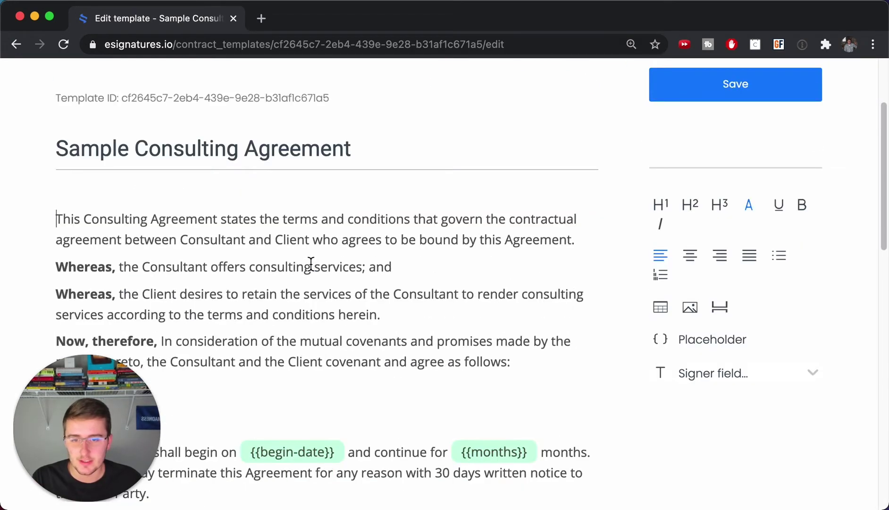
scroll(311, 263, down, 3)
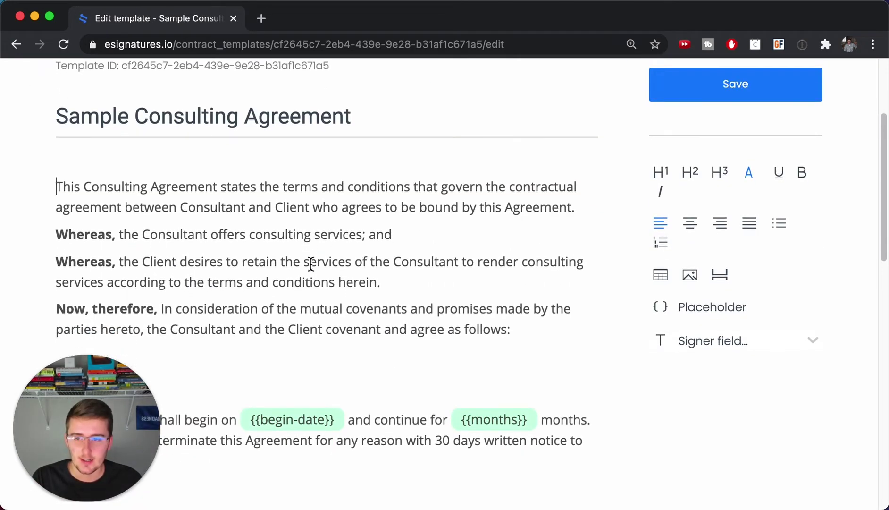
scroll(95, 163, down, 5)
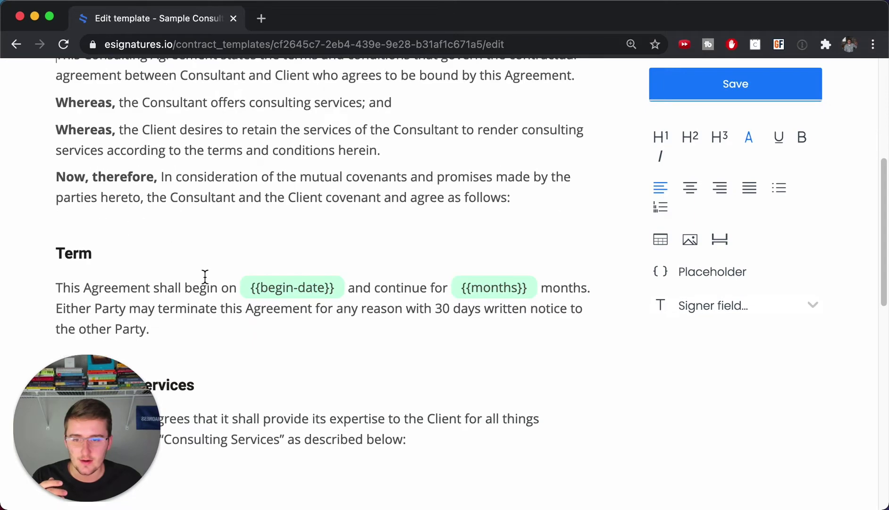
scroll(205, 277, down, 5)
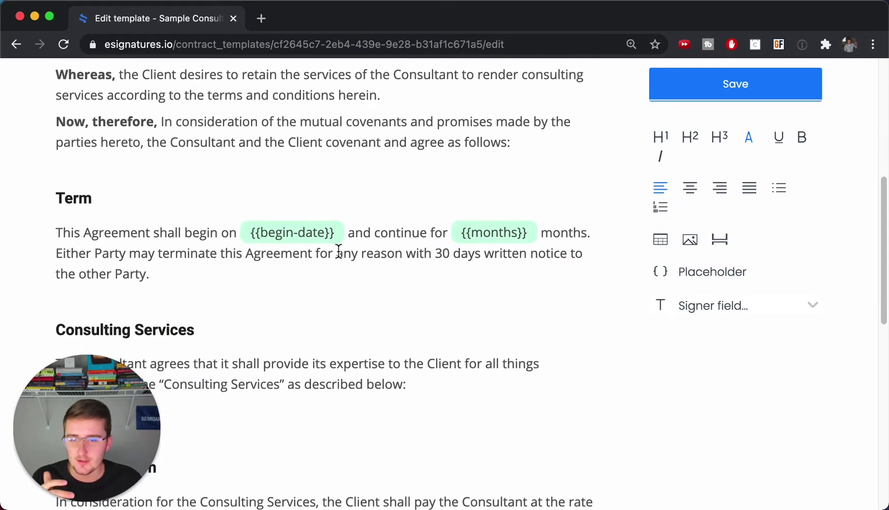
scroll(298, 268, down, 10)
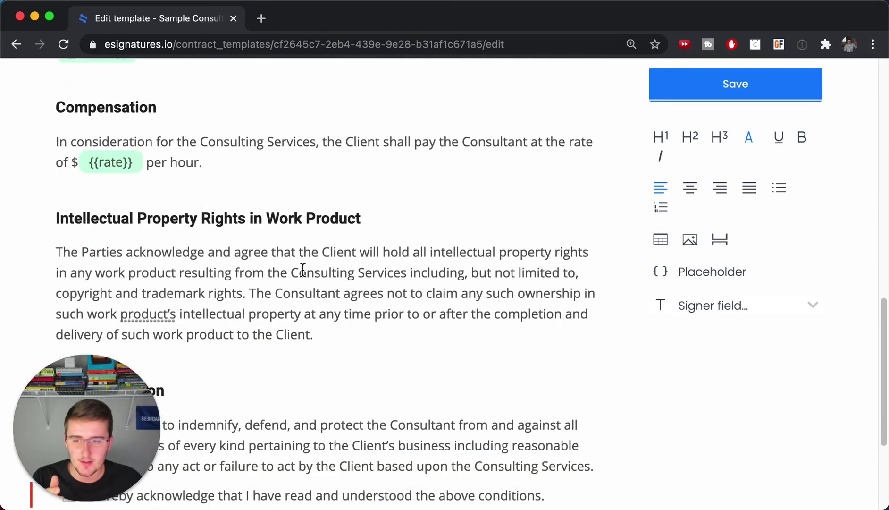
scroll(208, 197, down, 7)
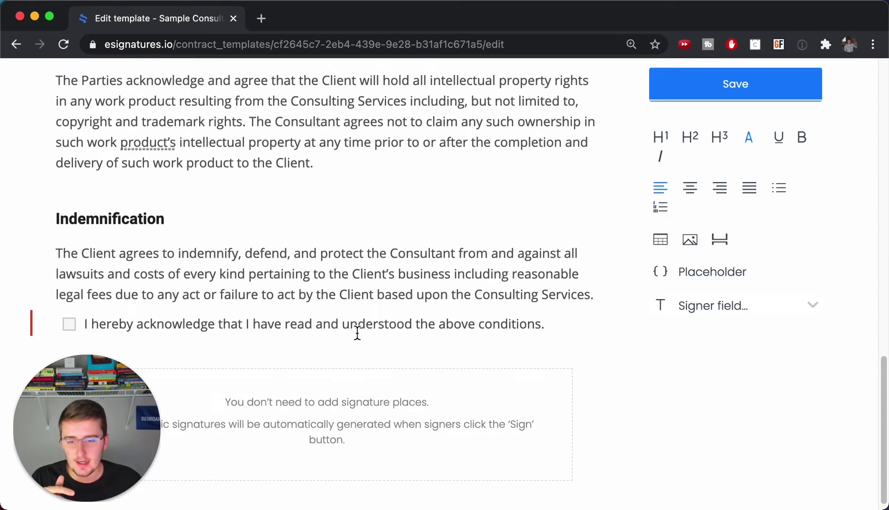
scroll(340, 378, up, 1)
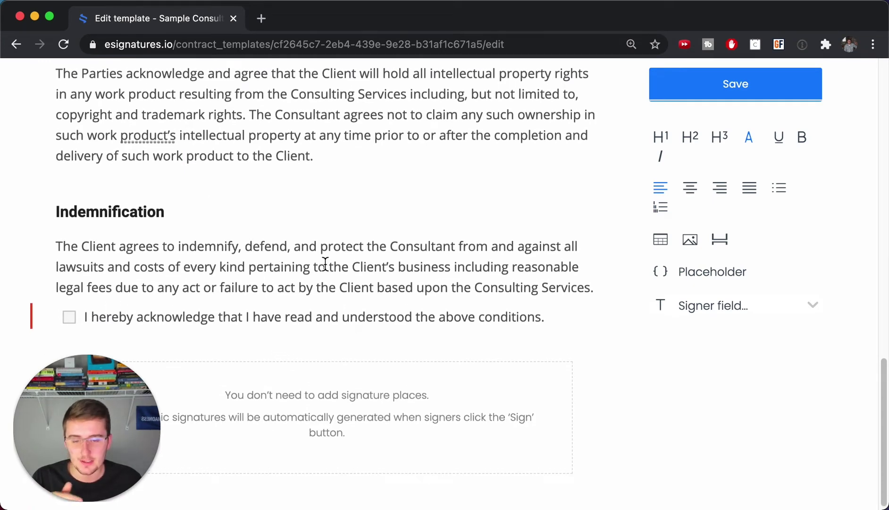
scroll(325, 263, up, 20)
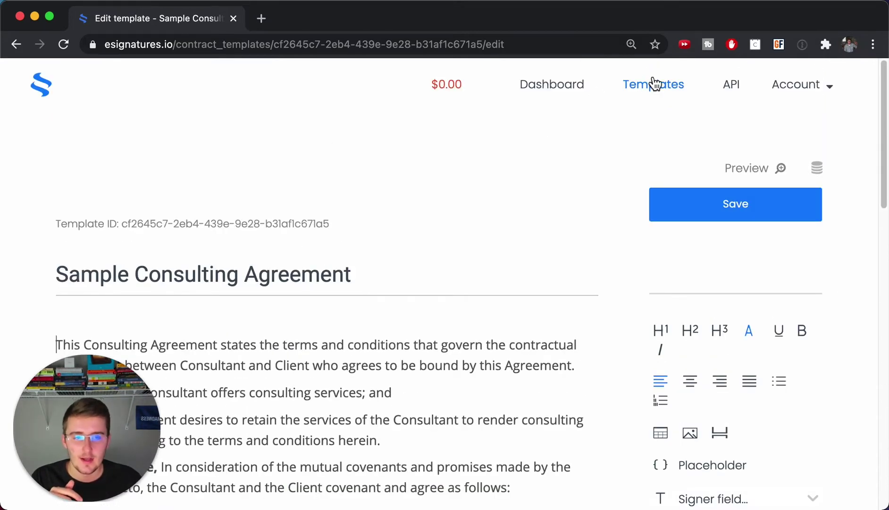
click(654, 84)
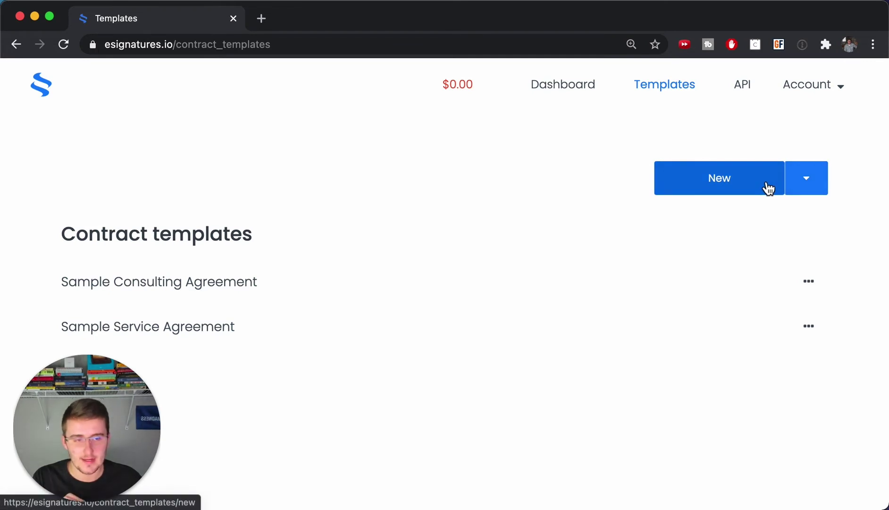
- Create a new blank template from the New dropdown
click(811, 183)
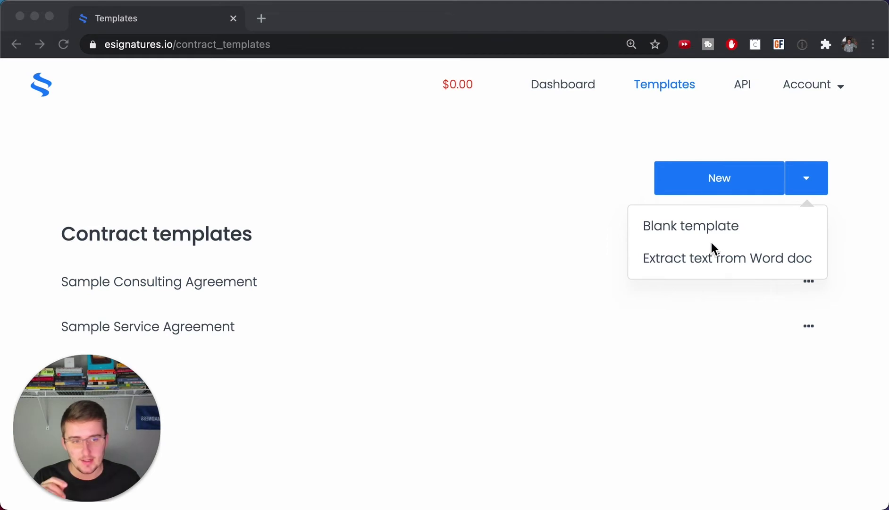
click(707, 228)
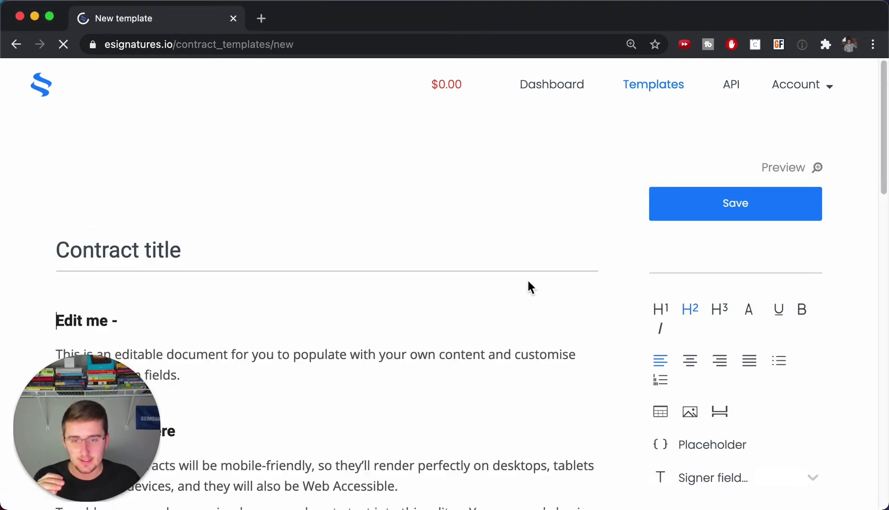
- Retitle the contract 'Consulting Service Agreement' and put the caret in the body text
click(261, 206)
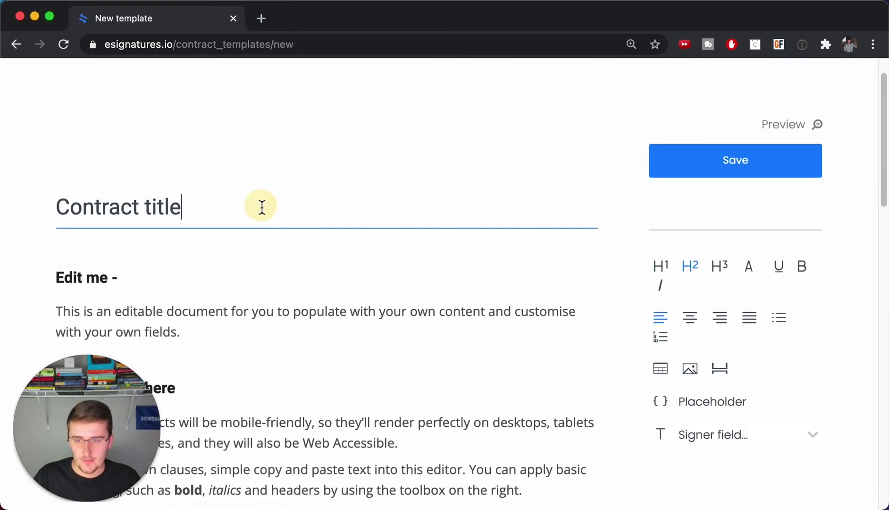
triple_click(262, 206)
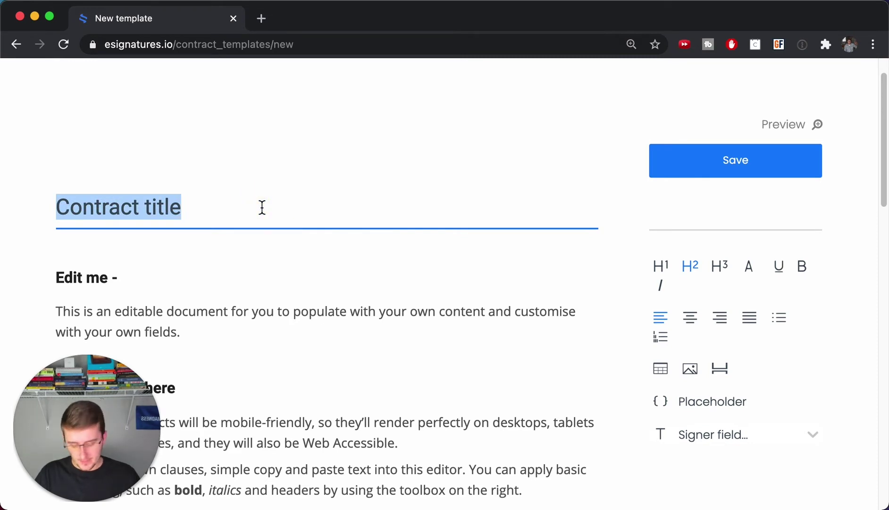
text(C)
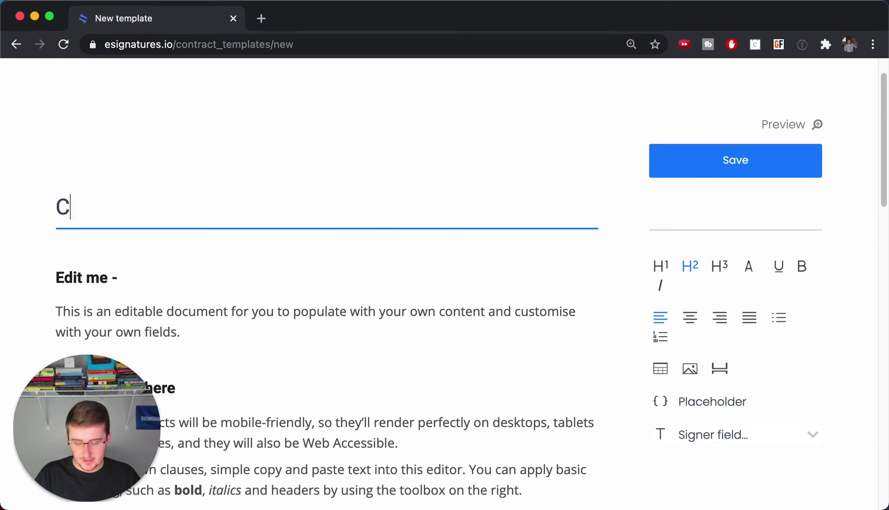
text(onsulting )
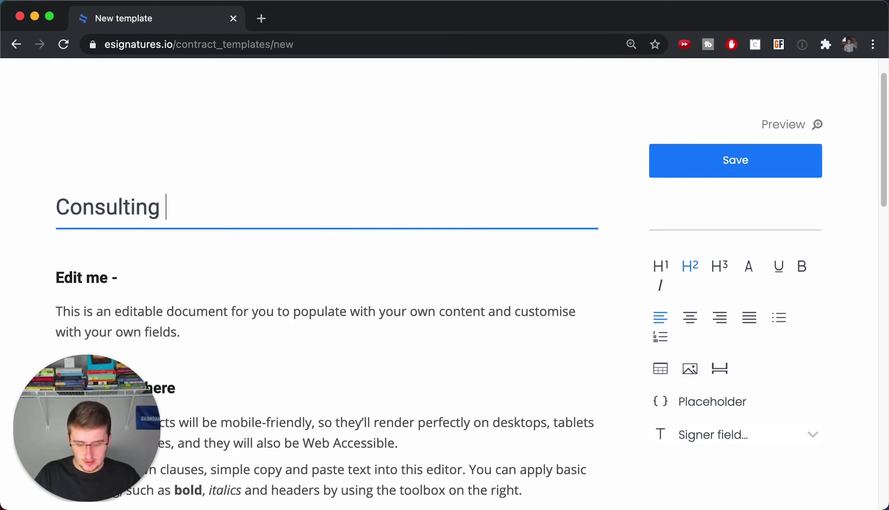
text(Service A)
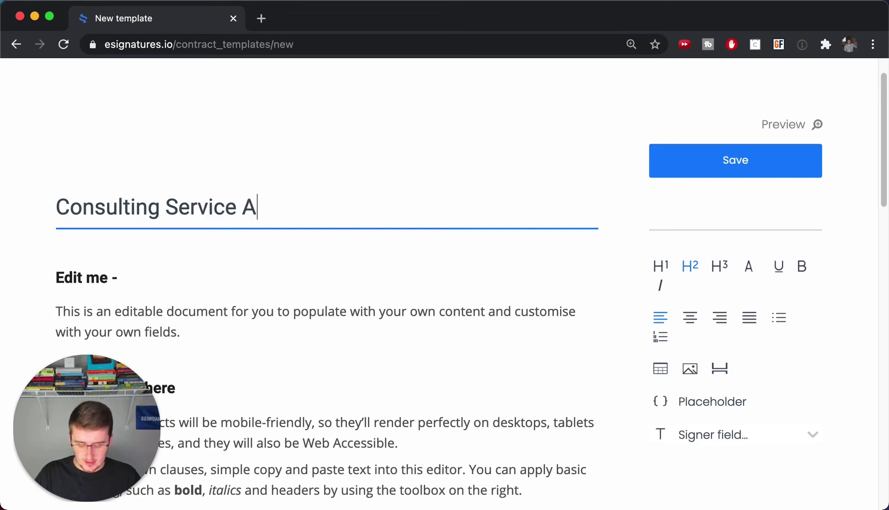
text(greement)
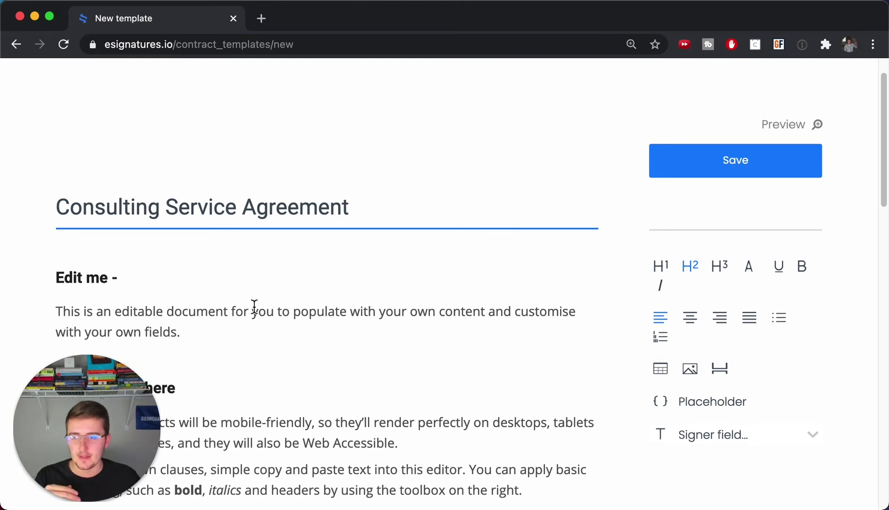
scroll(255, 306, down, 1)
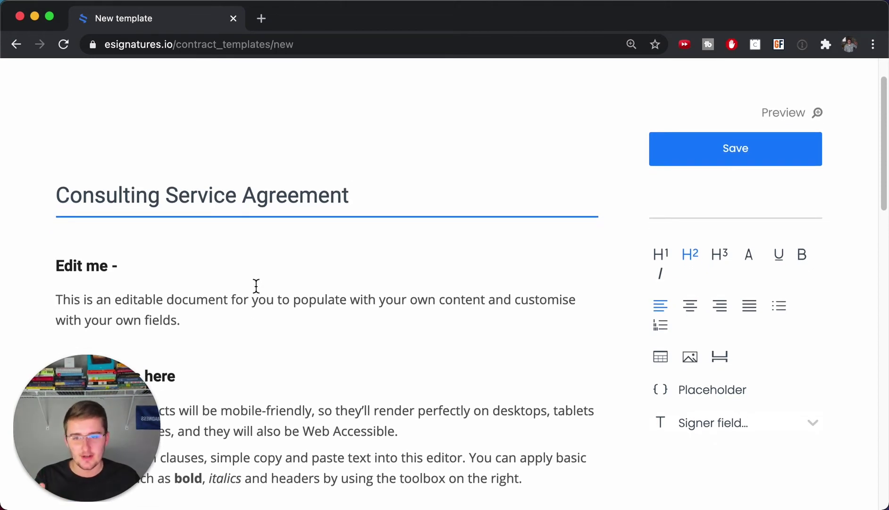
click(256, 285)
click(256, 272)
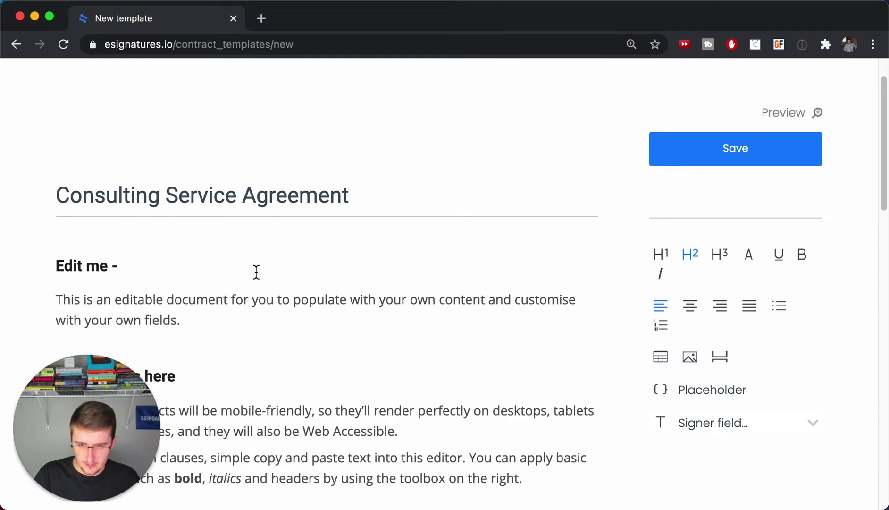
- Select all the default sample text and replace it with the pasted consulting contract
key(super+a)
scroll(256, 272, down, 5)
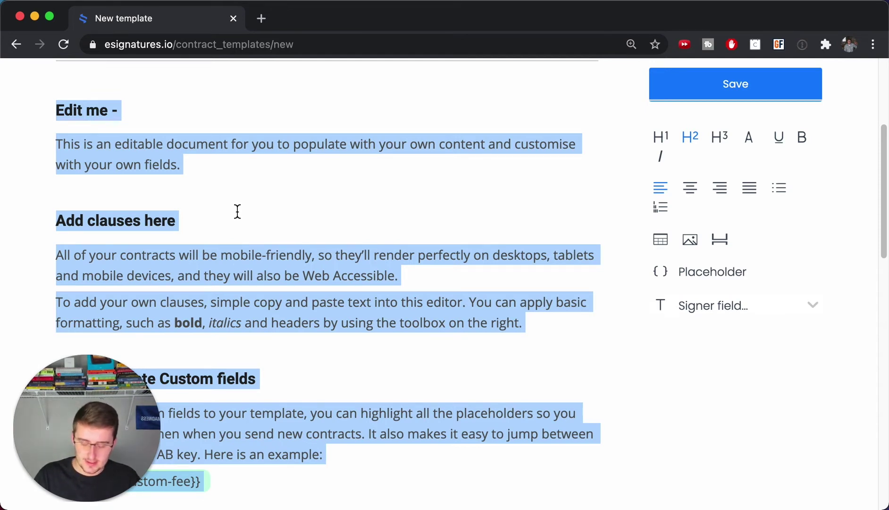
key(BackSpace)
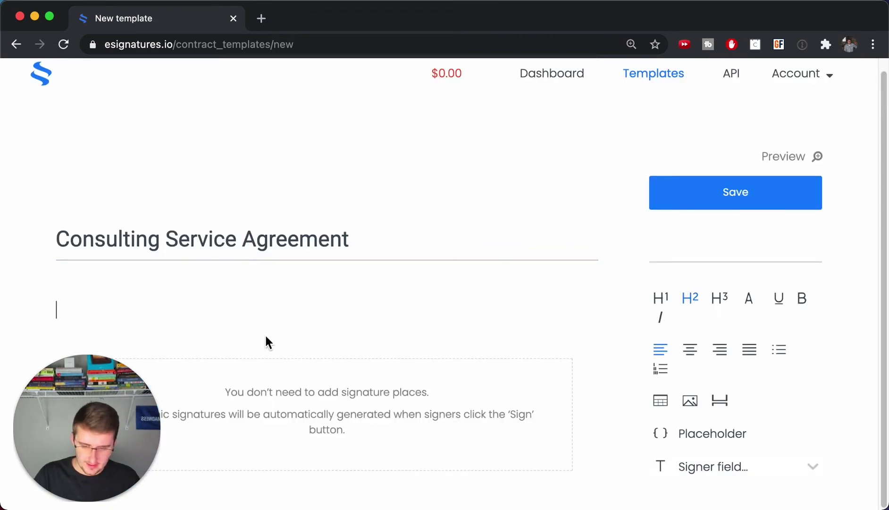
key(cmd+v)
scroll(264, 288, up, 20)
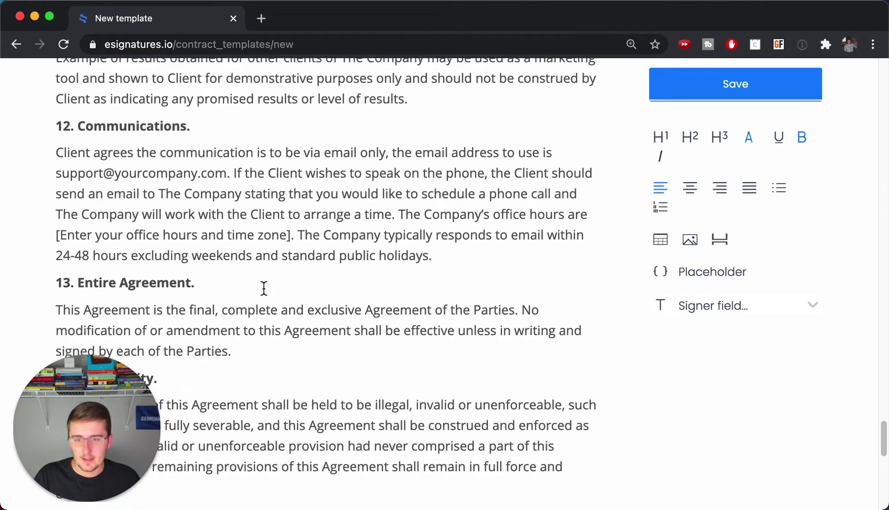
scroll(264, 287, up, 20)
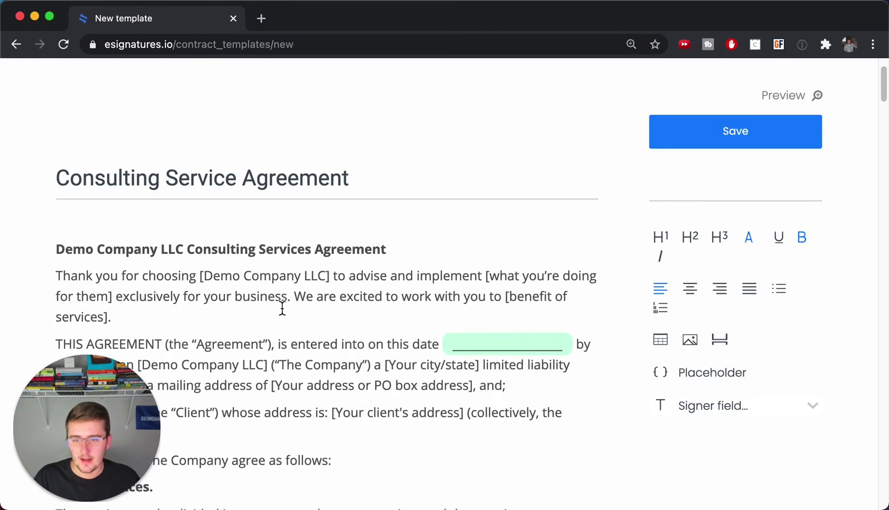
scroll(278, 302, down, 1)
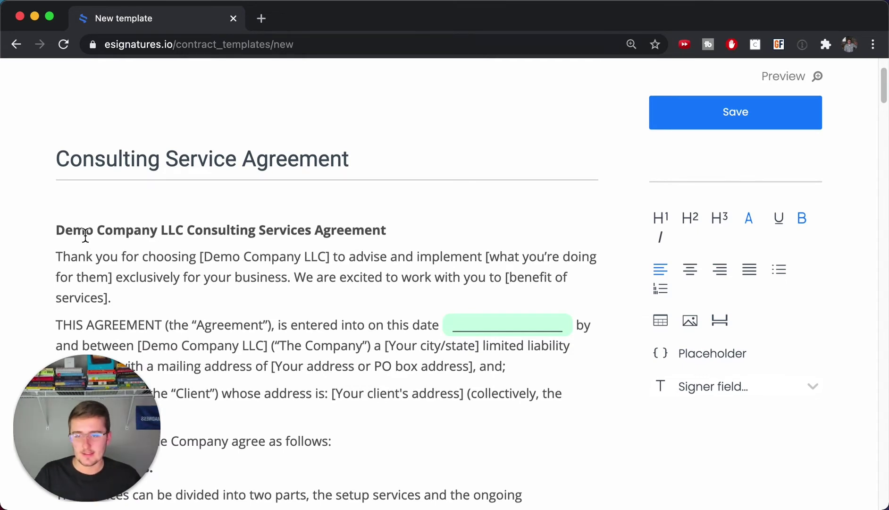
- Change 'Demo Company' in the heading to 'Optimize IS'
click(156, 230)
drag(104, 226, 10, 221)
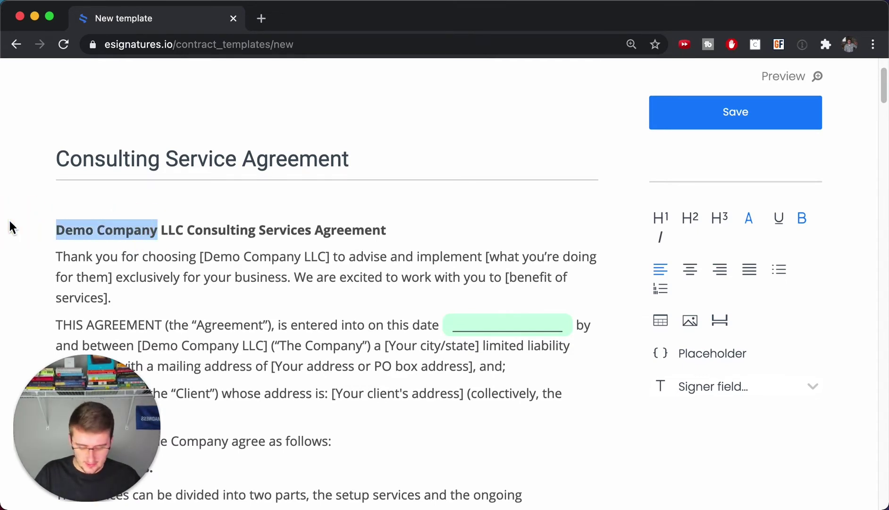
text(Optimize IS)
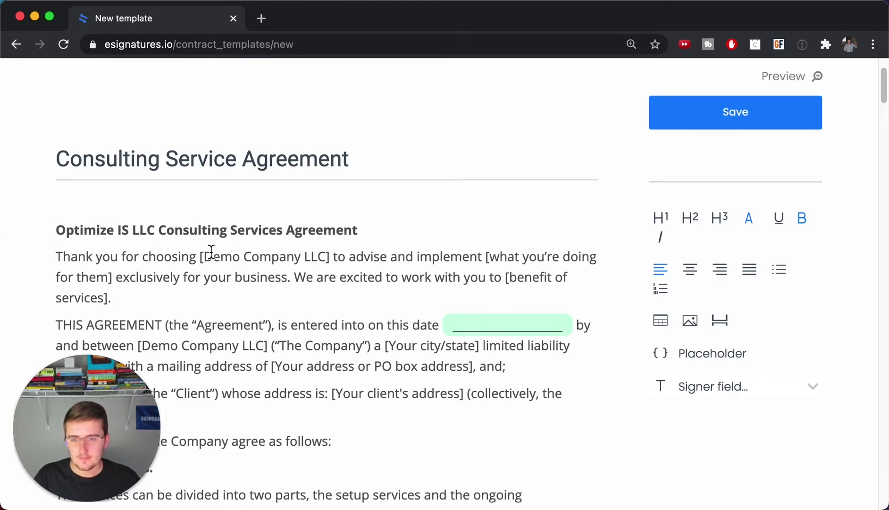
- Replace [Demo Company LLC] in the opening sentence with 'Optimize IS LLC'
drag(196, 257, 331, 257)
key(BackSpace)
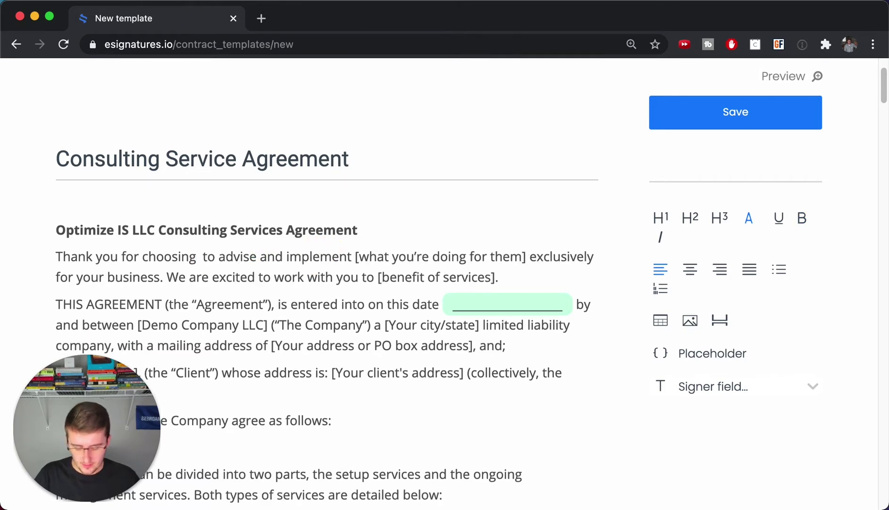
text(Optimize IS)
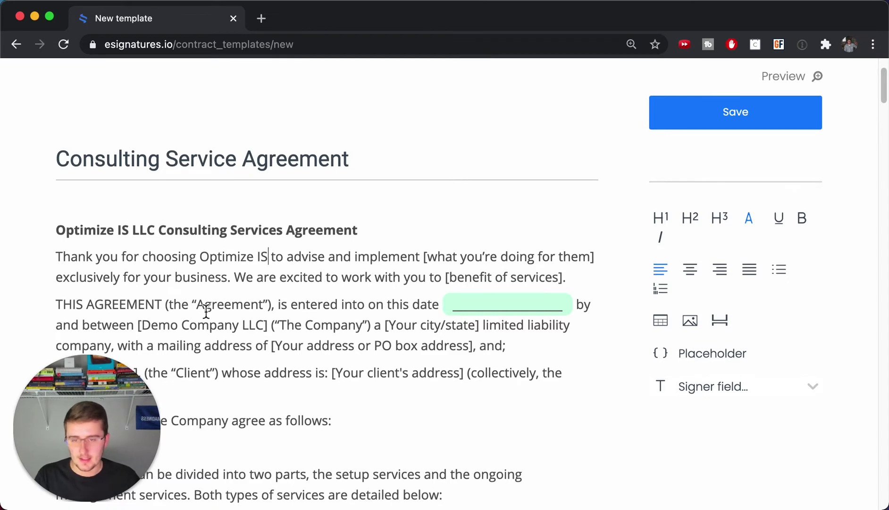
text( LC)
key(BackSpace)
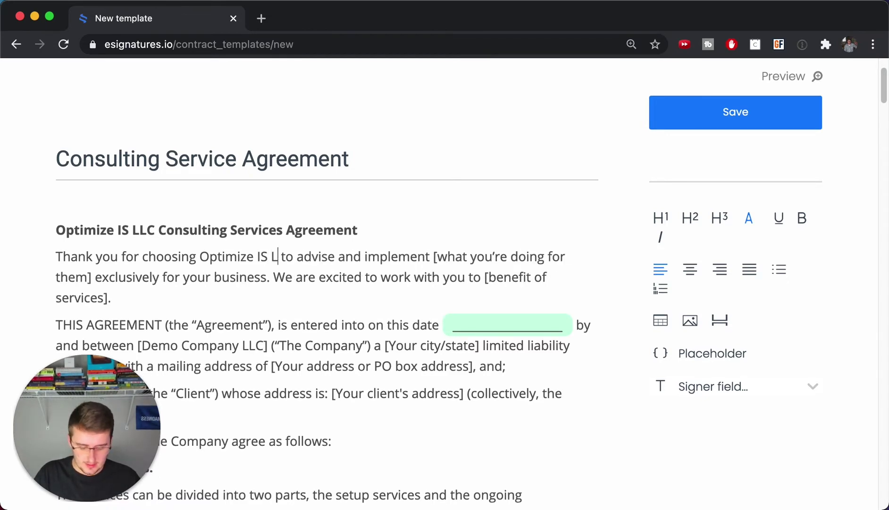
text(LC)
click(330, 325)
scroll(213, 307, down, 5)
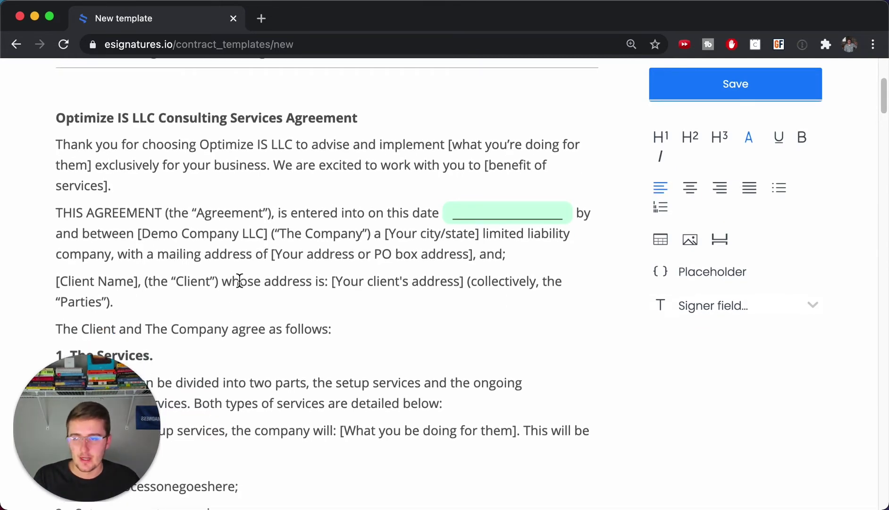
scroll(240, 280, down, 1)
scroll(240, 281, down, 1)
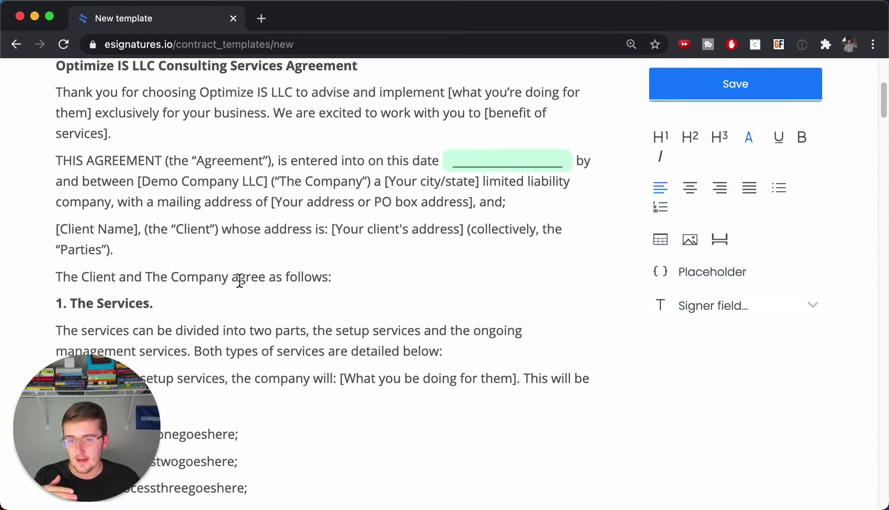
scroll(240, 280, down, 2)
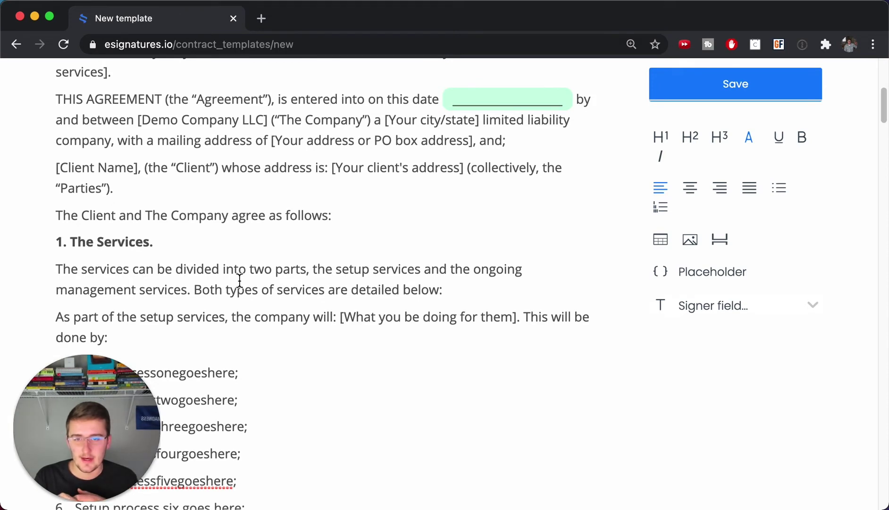
scroll(240, 281, up, 4)
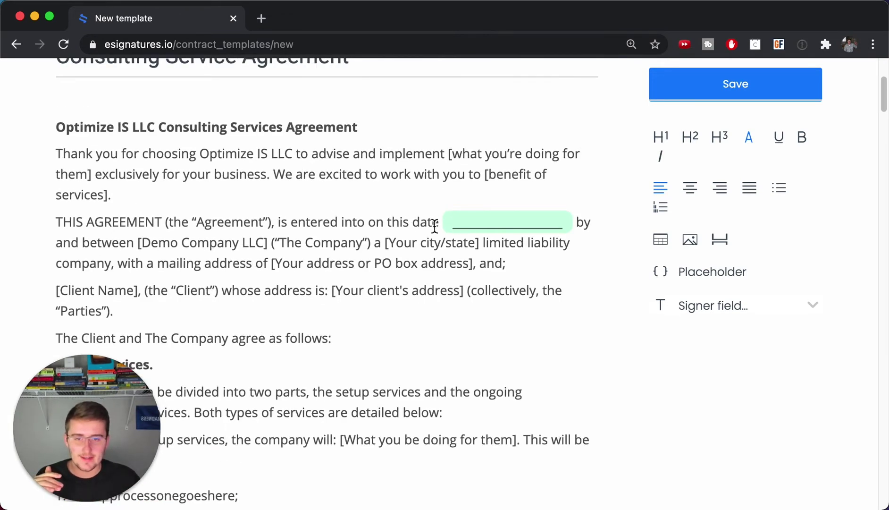
- Swap the green blank after 'this date' for a placeholder named {{date1}}
drag(452, 223, 566, 222)
key(BackSpace)
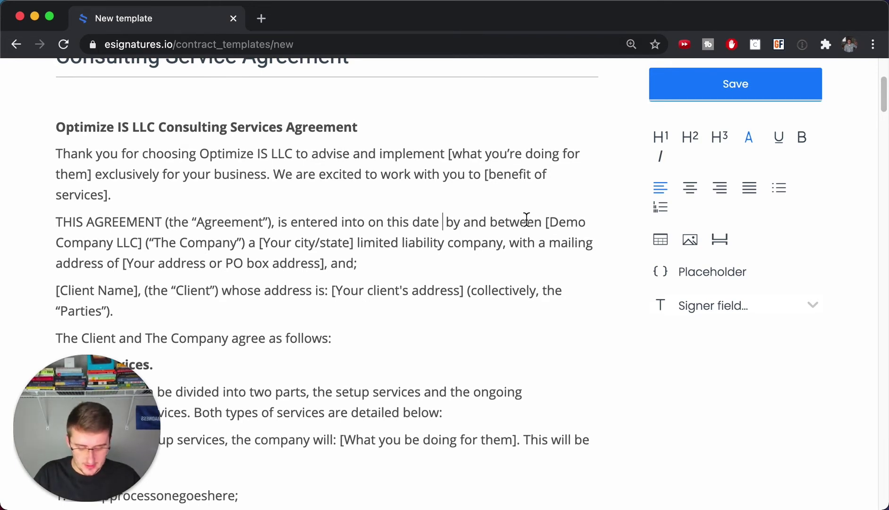
text({{)
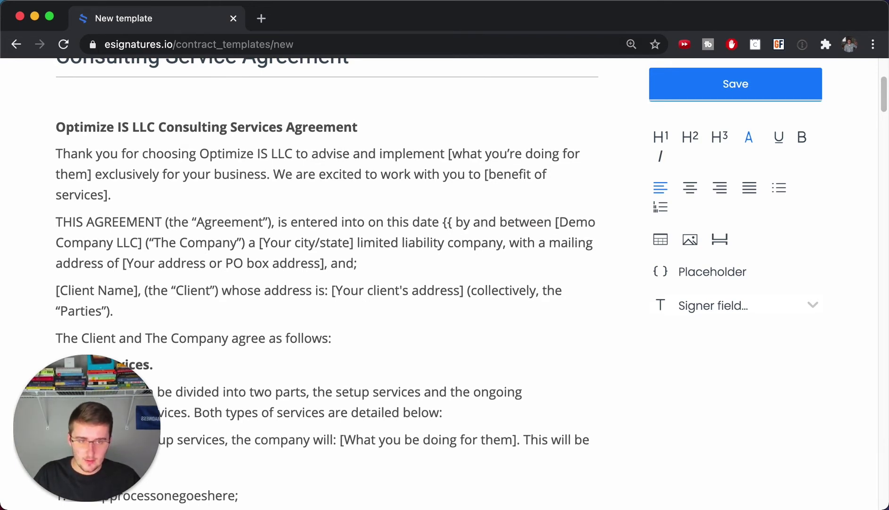
key(BackSpace)
key(BackSpace)
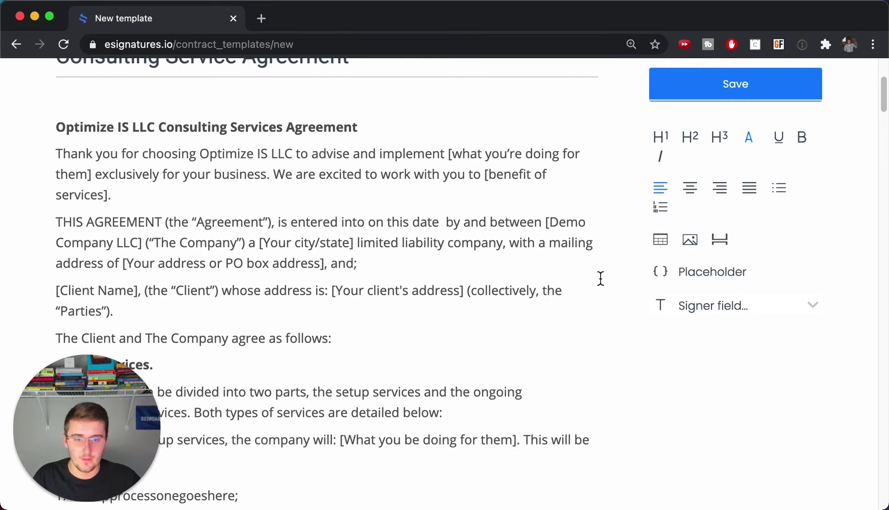
click(705, 278)
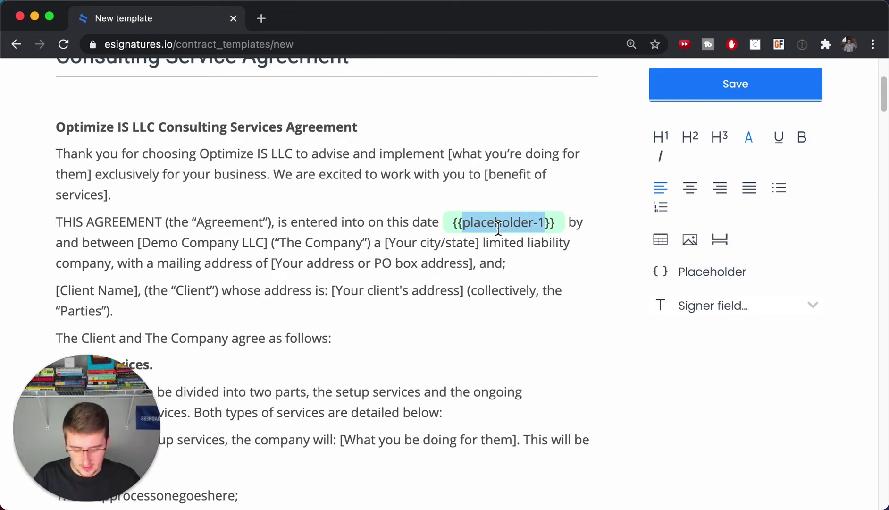
text(date)
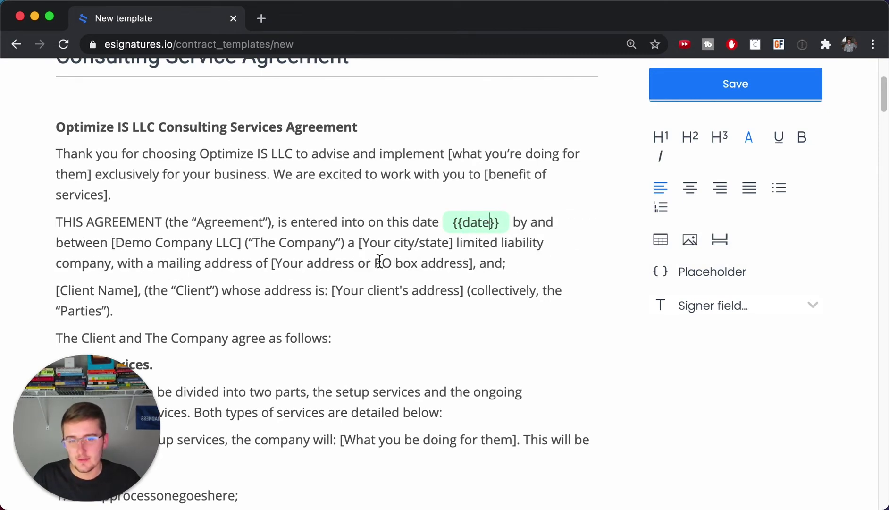
text(1)
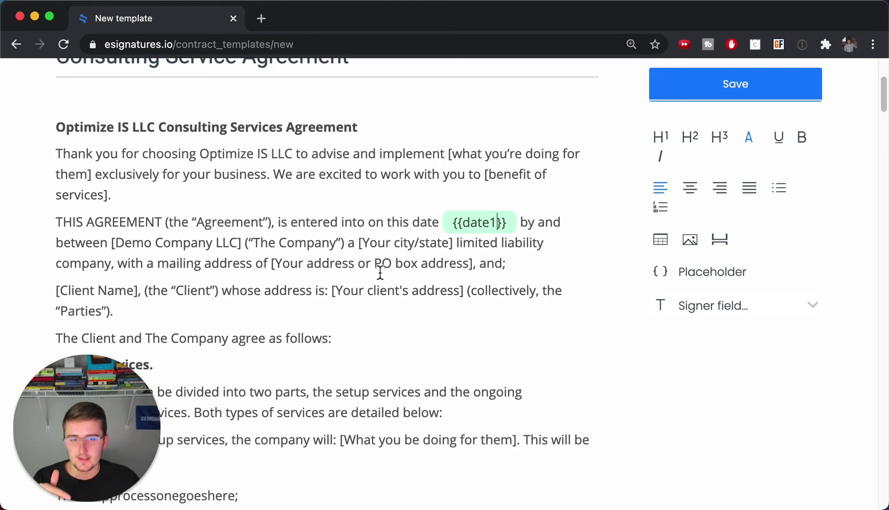
drag(497, 224, 452, 223)
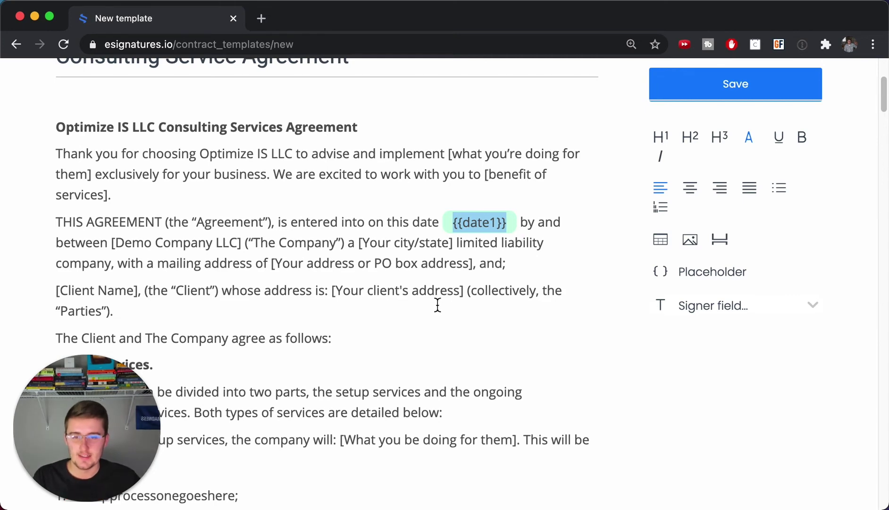
scroll(438, 304, down, 6)
scroll(438, 308, down, 1)
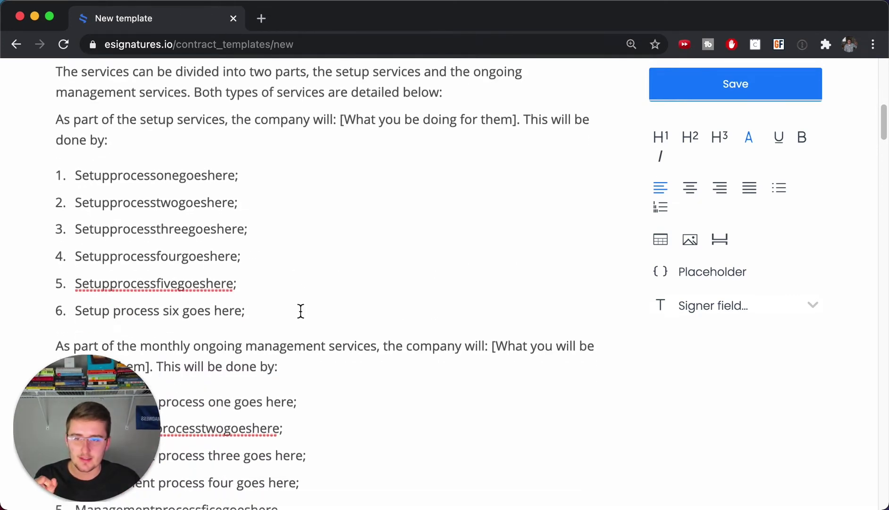
- Scroll to the signature section with its Name, Company, Signature and Date fields
drag(299, 310, 64, 177)
scroll(331, 208, down, 2)
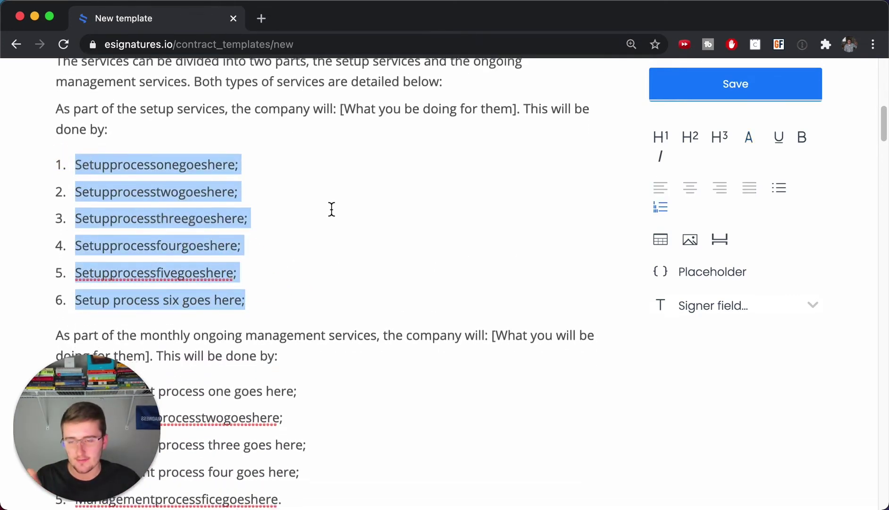
scroll(332, 209, down, 2)
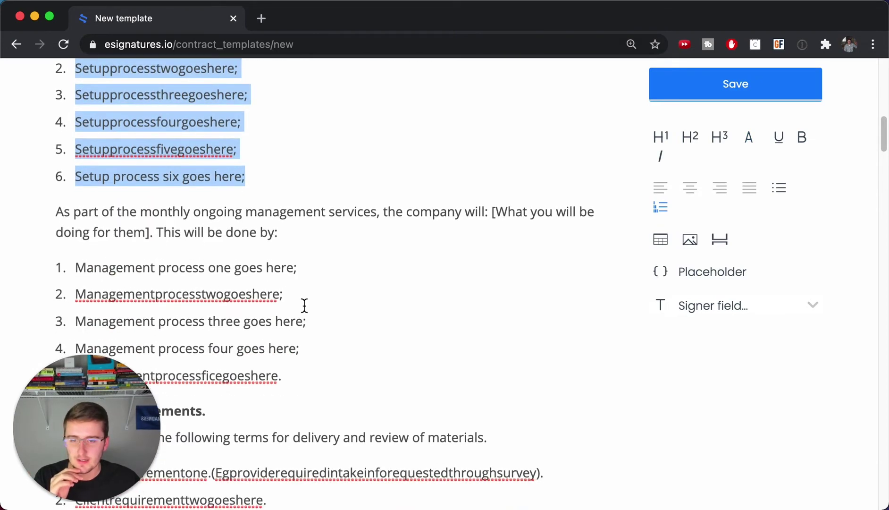
scroll(302, 318, down, 3)
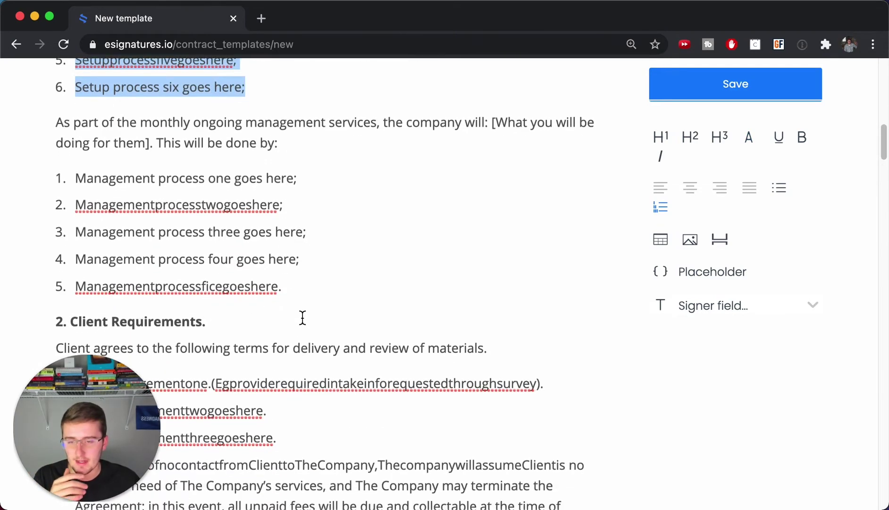
scroll(302, 318, down, 4)
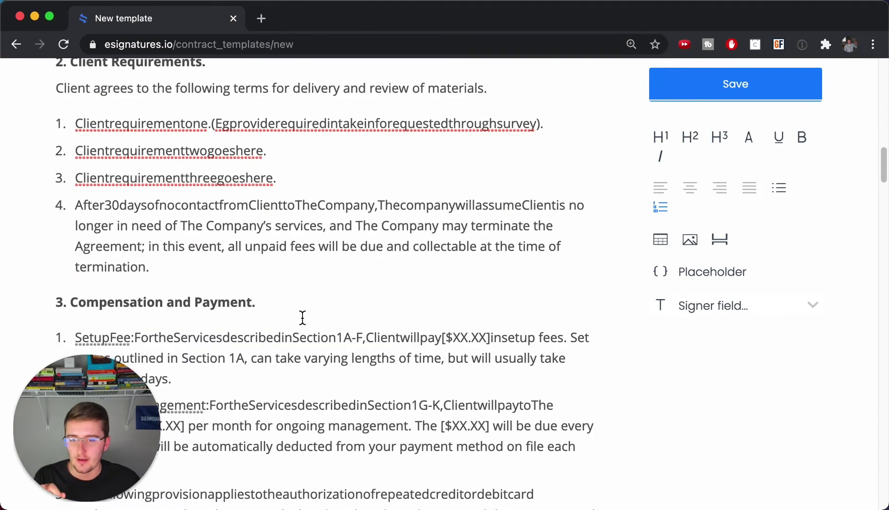
scroll(303, 317, down, 5)
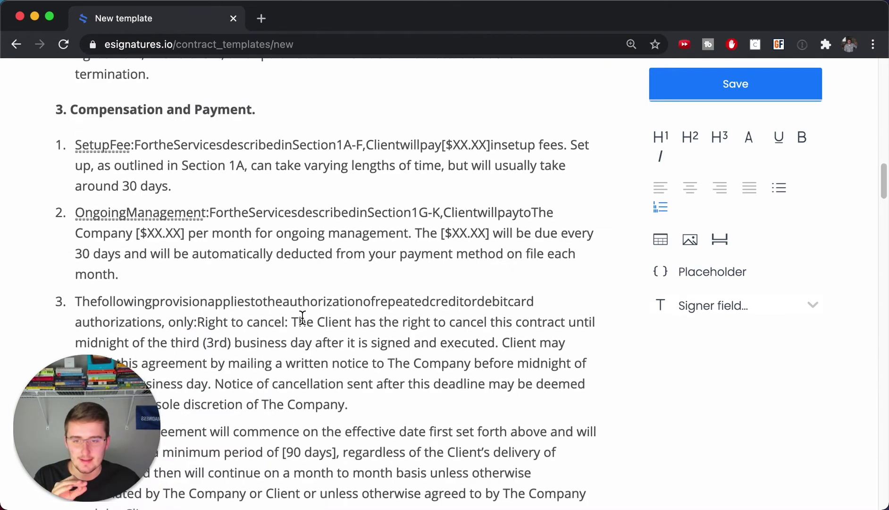
scroll(303, 317, down, 15)
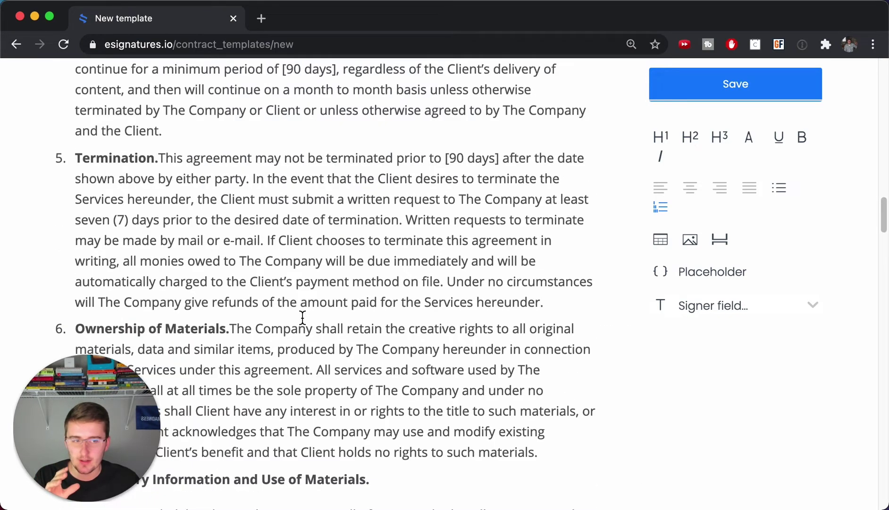
scroll(303, 318, down, 14)
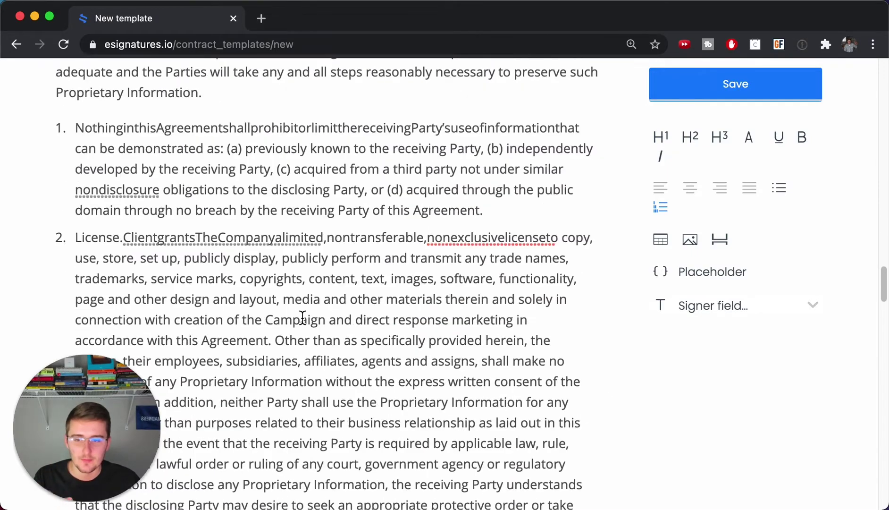
scroll(303, 317, down, 10)
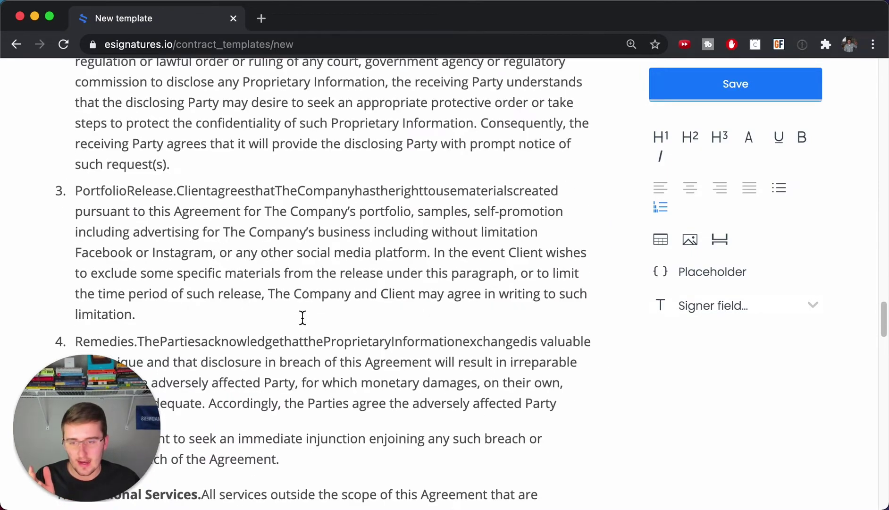
scroll(302, 317, down, 3)
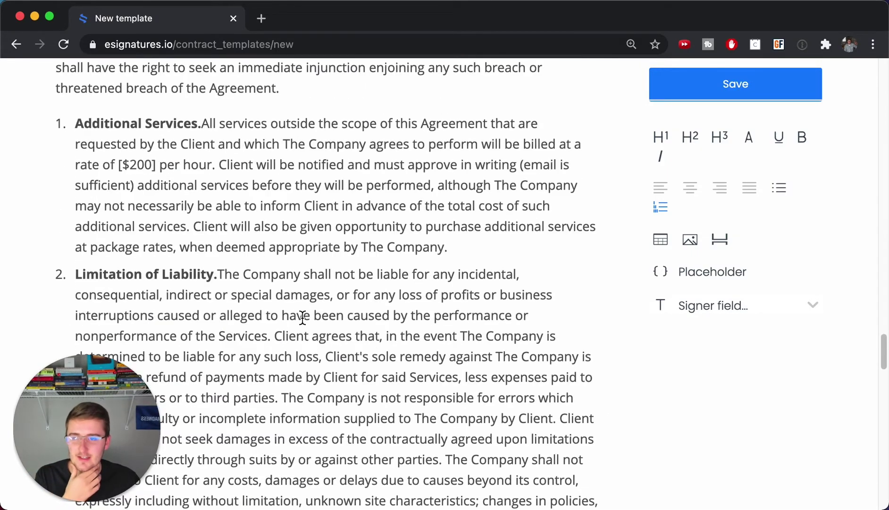
scroll(303, 318, down, 3)
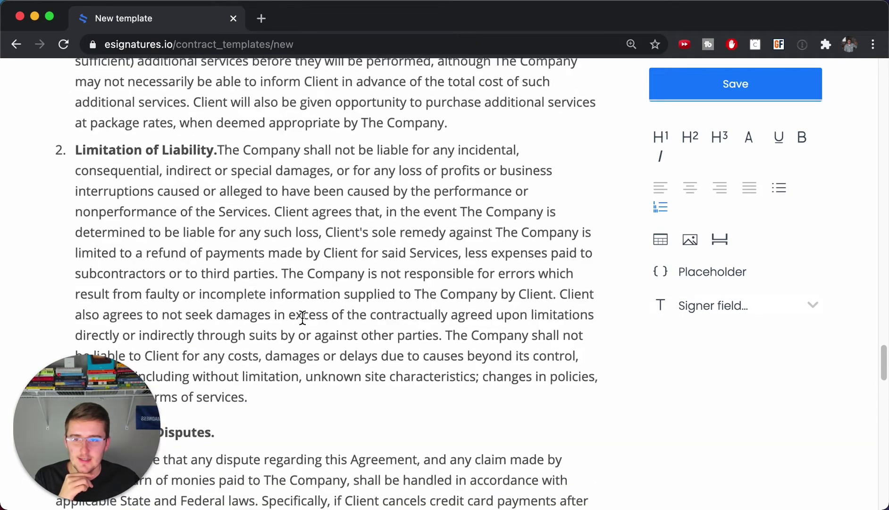
scroll(303, 318, down, 8)
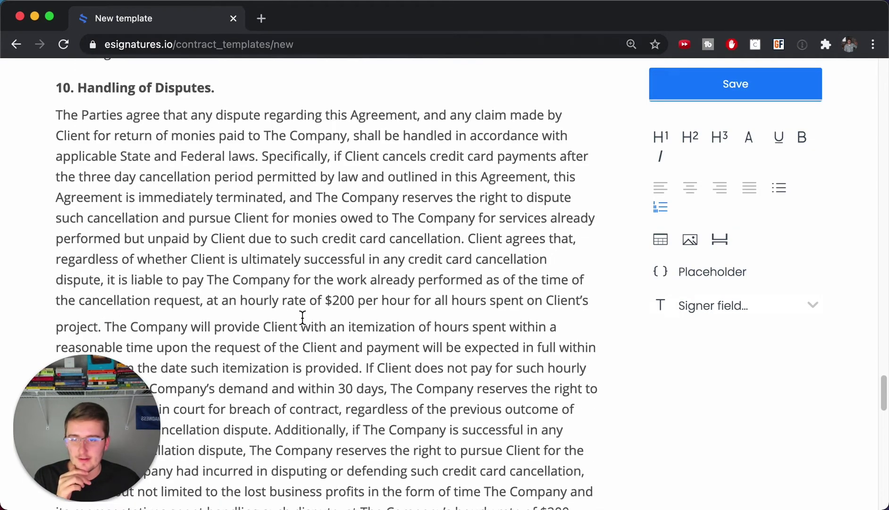
scroll(303, 318, down, 10)
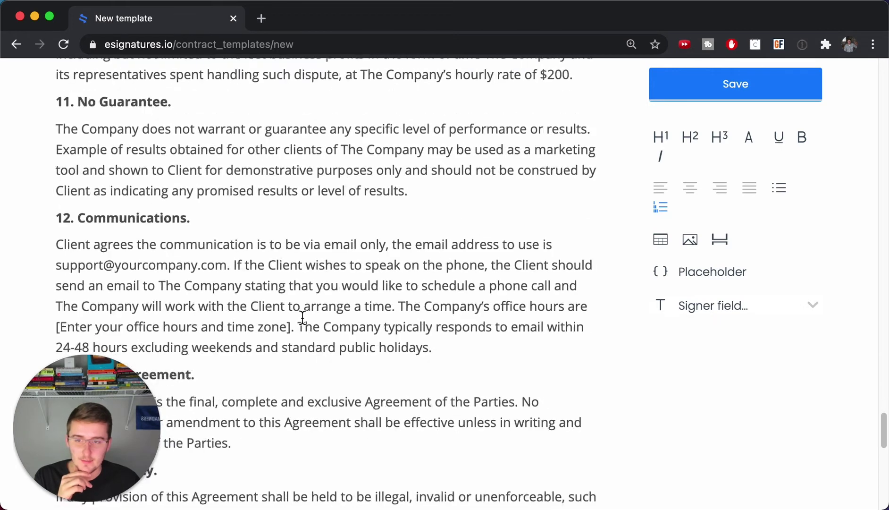
scroll(302, 317, down, 14)
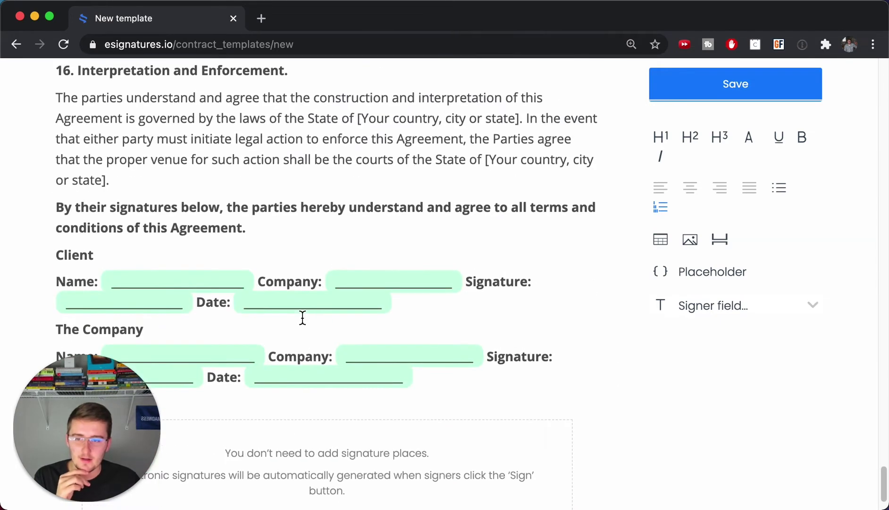
scroll(295, 302, down, 2)
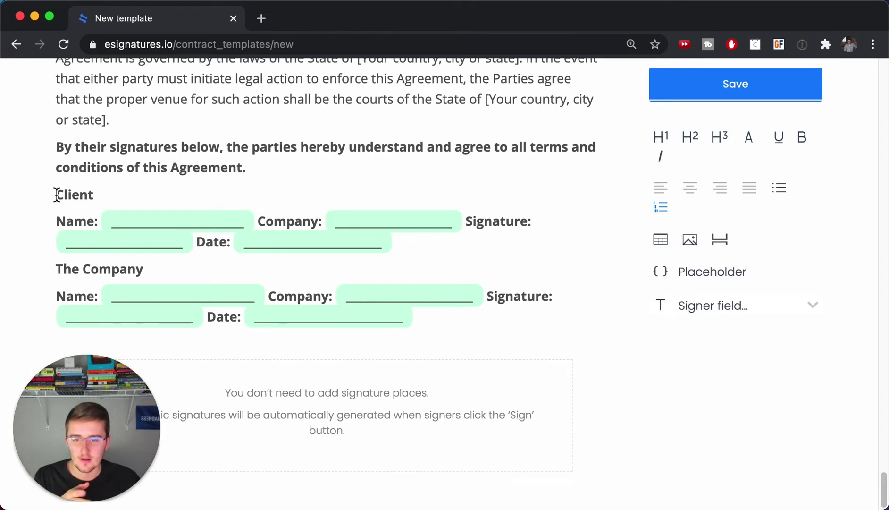
- Turn the Client block's Date underscore blank into the {{date1}} placeholder
drag(56, 194, 512, 321)
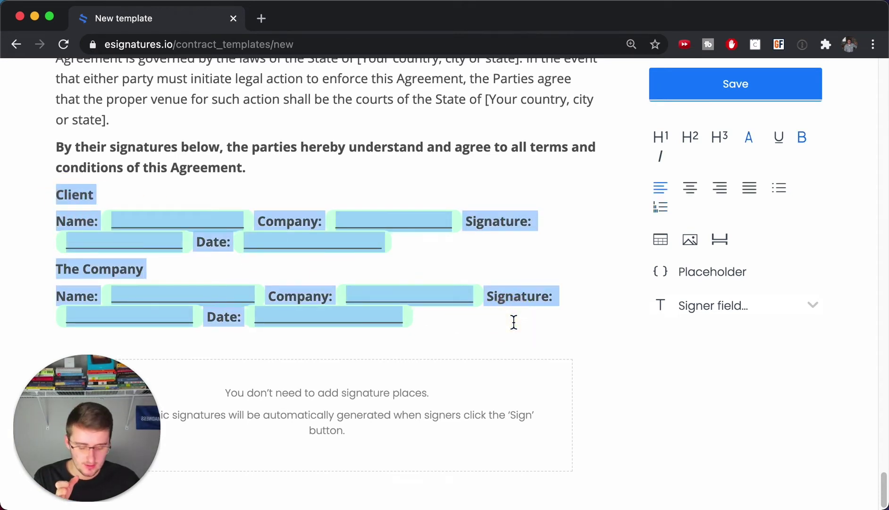
click(465, 296)
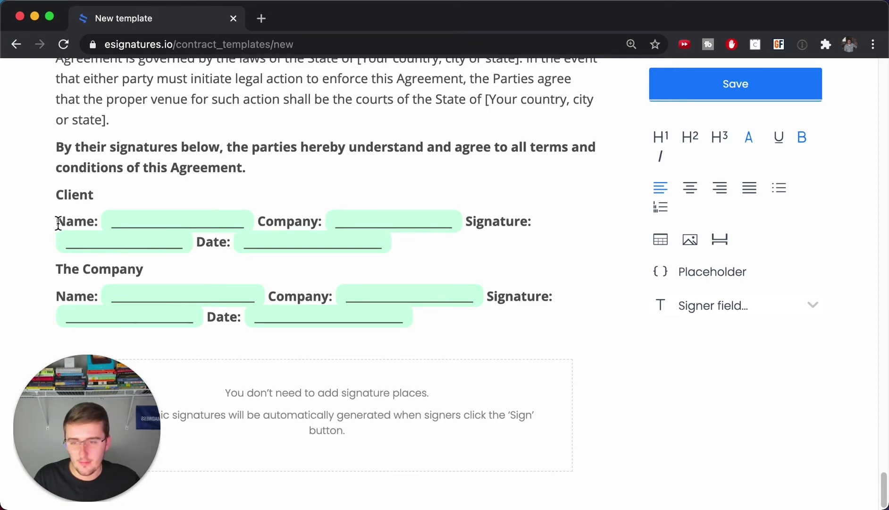
mouse_move(56, 222)
mouse_down()
mouse_move(403, 246)
mouse_move(246, 247)
mouse_up()
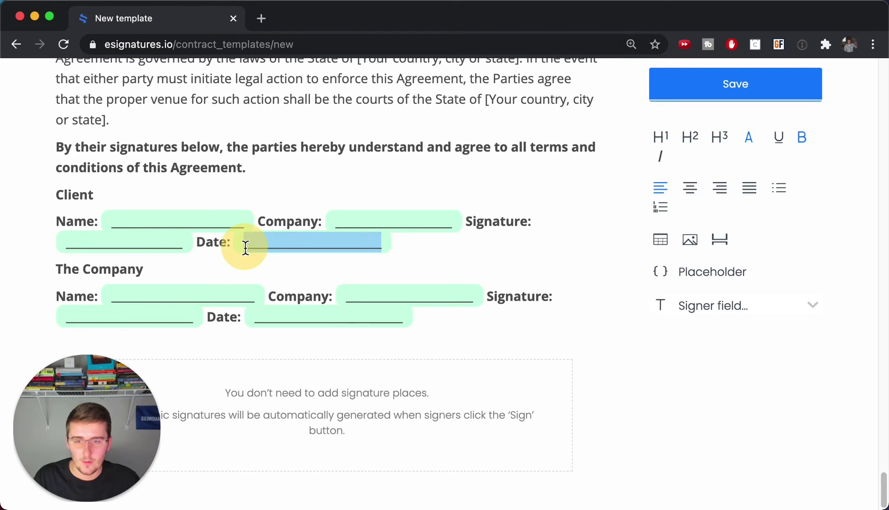
click(710, 279)
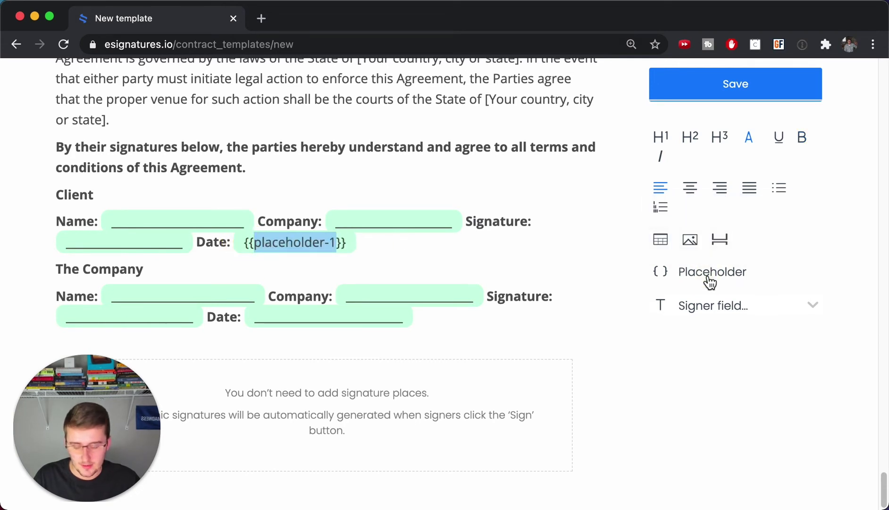
text(date)
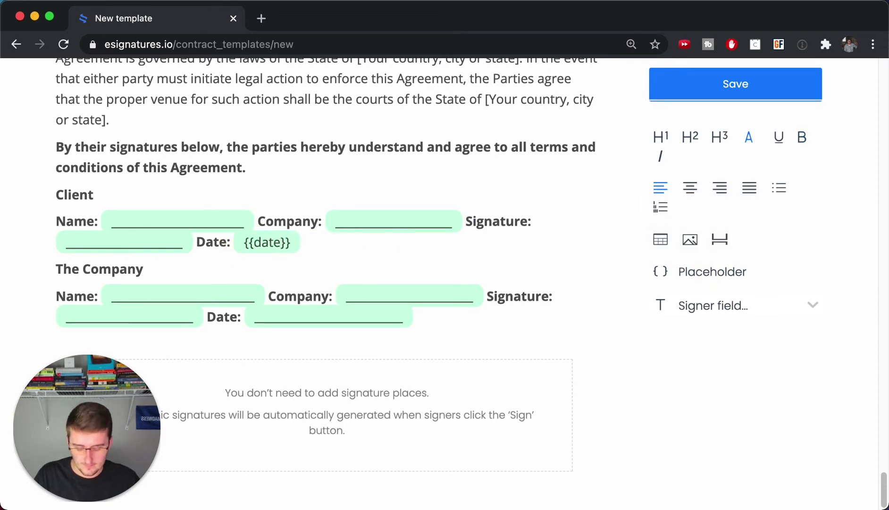
scroll(335, 219, up, 20)
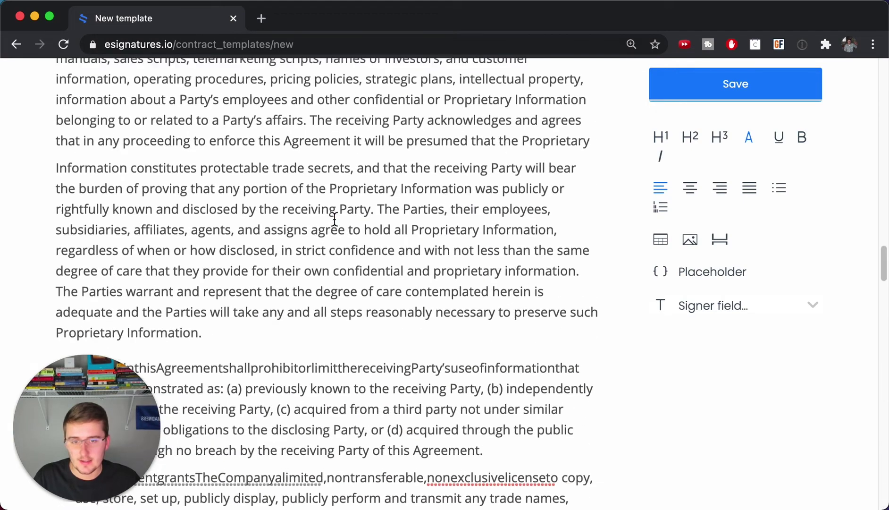
scroll(334, 219, up, 20)
scroll(496, 461, down, 20)
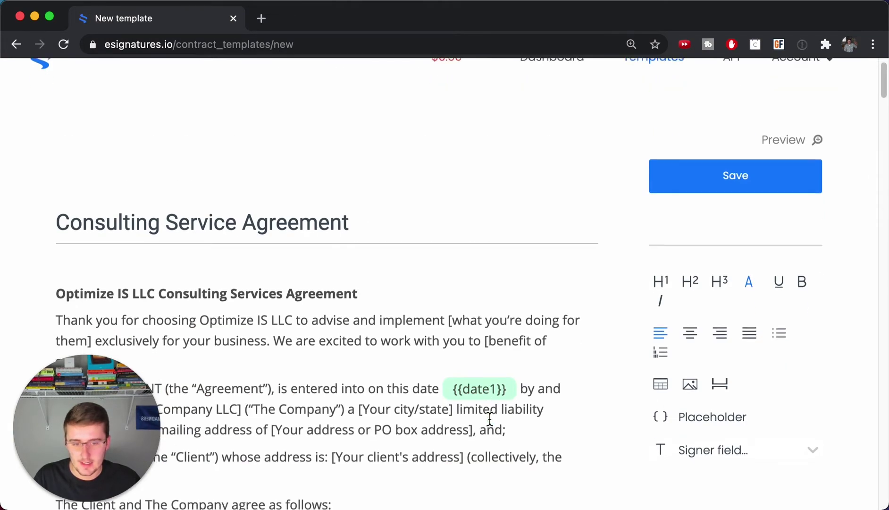
scroll(481, 303, down, 20)
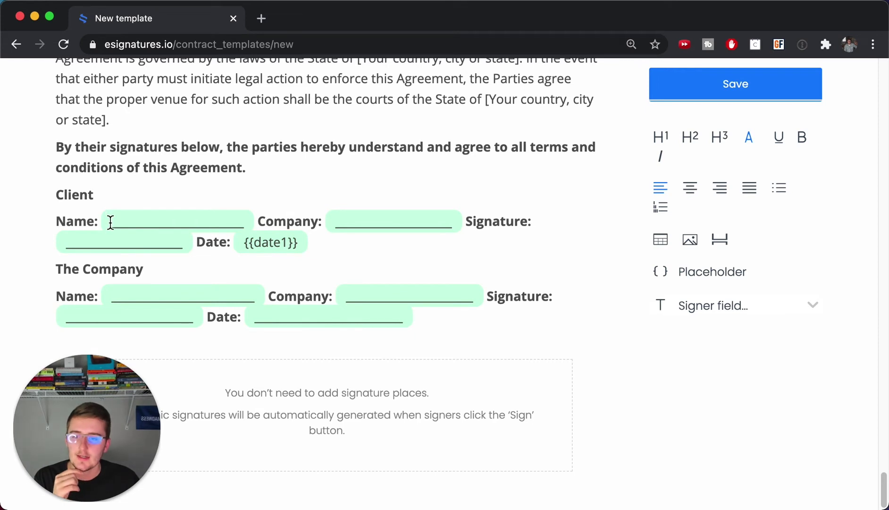
- Make the Client Name and Company blanks into {{client1}} and {{company1}} placeholders
drag(111, 222, 242, 225)
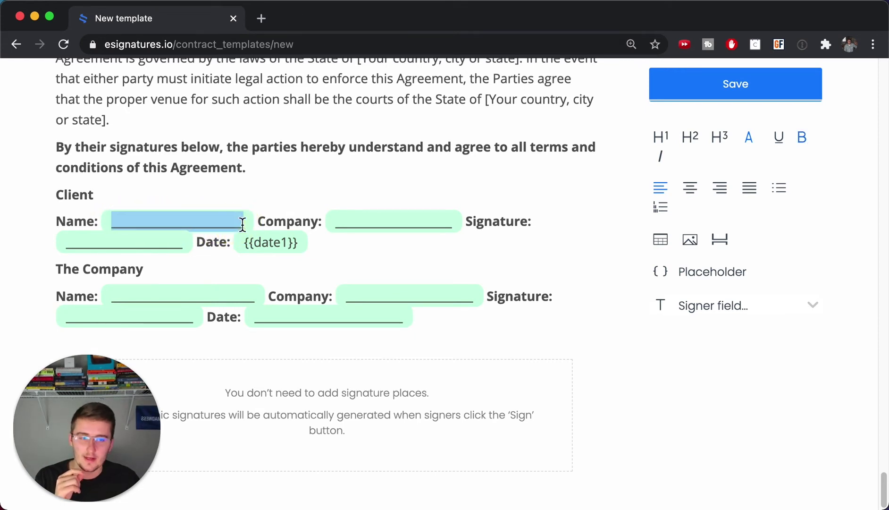
click(737, 278)
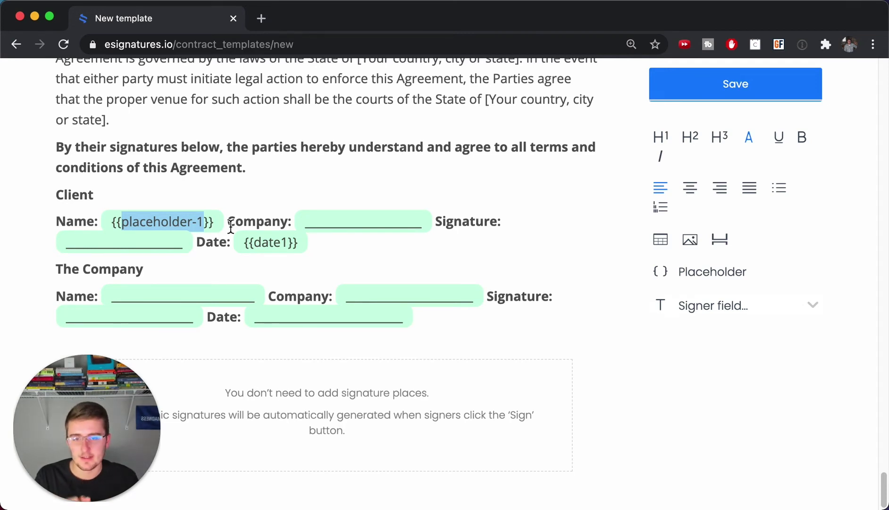
text(client1)
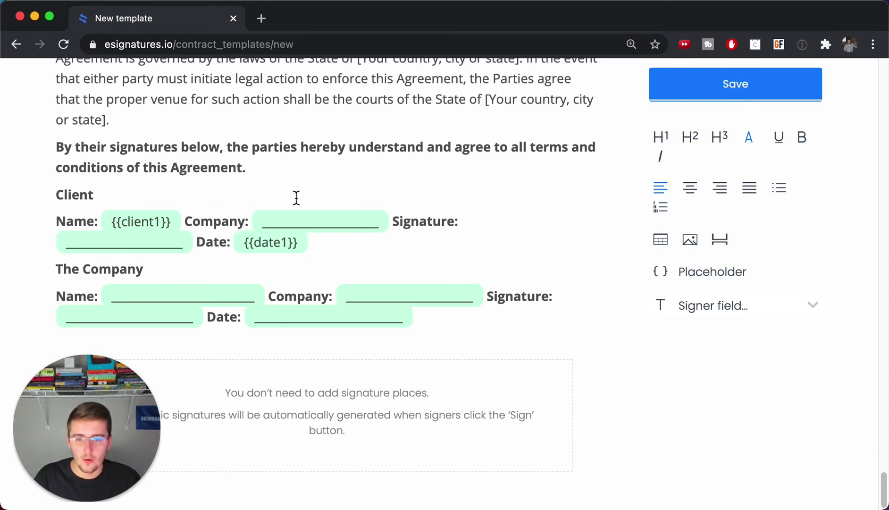
drag(260, 223, 379, 222)
click(686, 275)
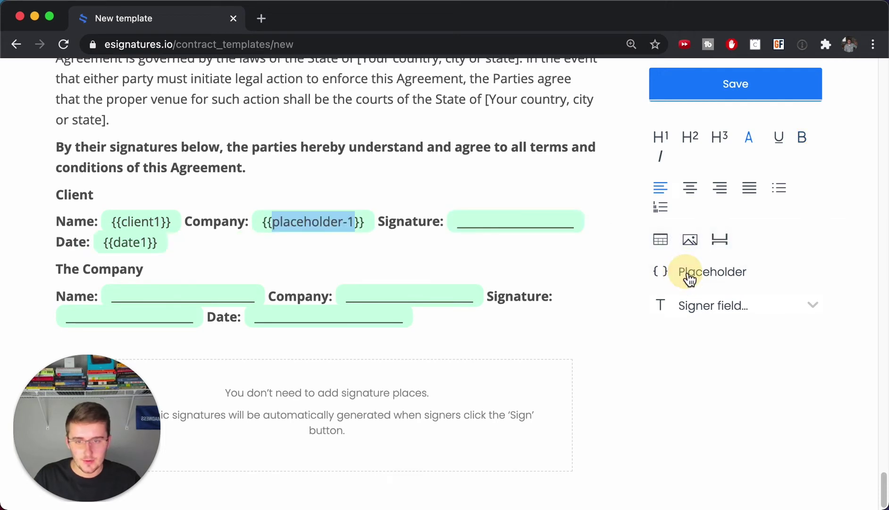
text(company1)
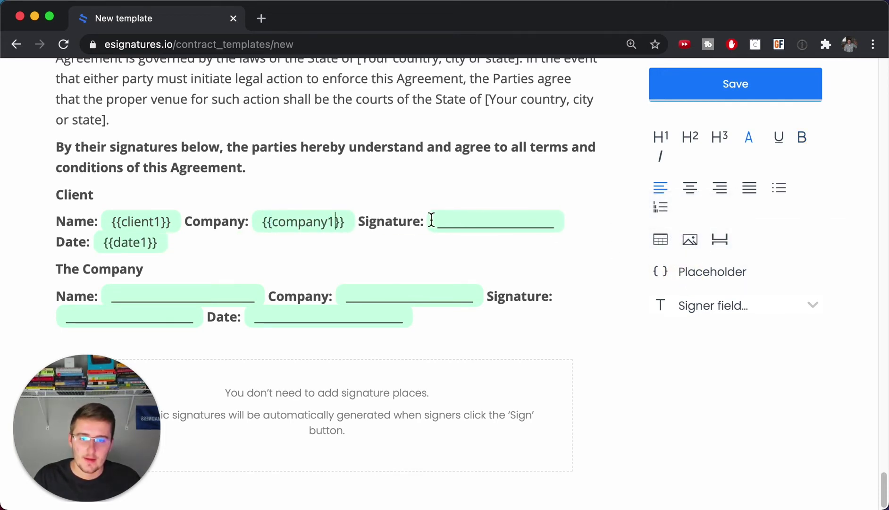
- Delete the Client 'Signature:' label together with its underscore blank
drag(437, 224, 560, 224)
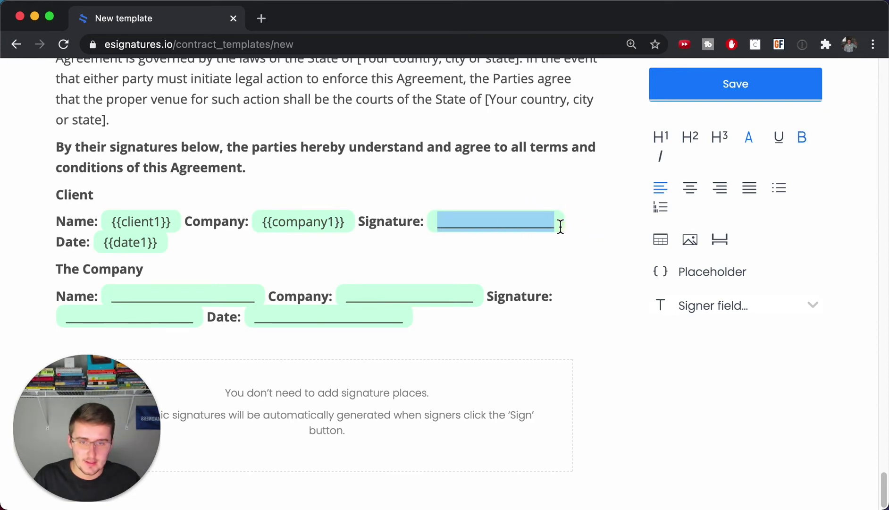
mouse_move(360, 221)
mouse_down()
mouse_move(481, 228)
mouse_move(591, 220)
mouse_up()
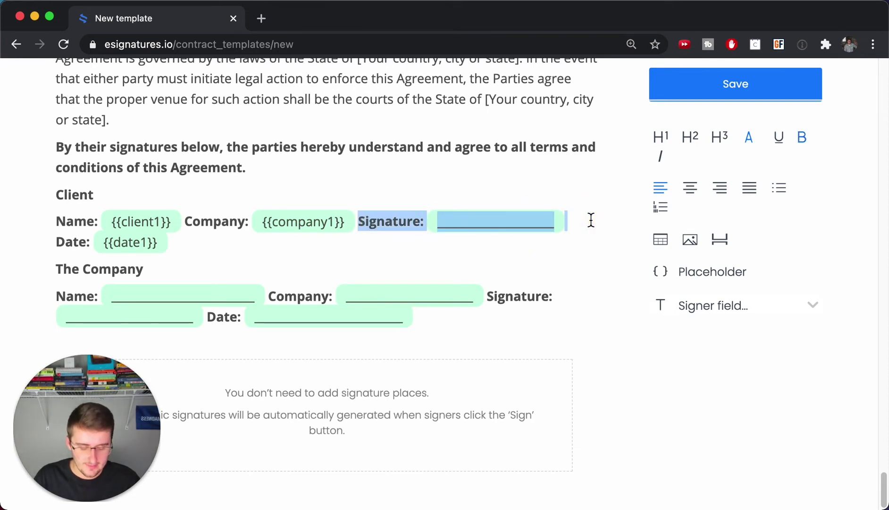
key(BackSpace)
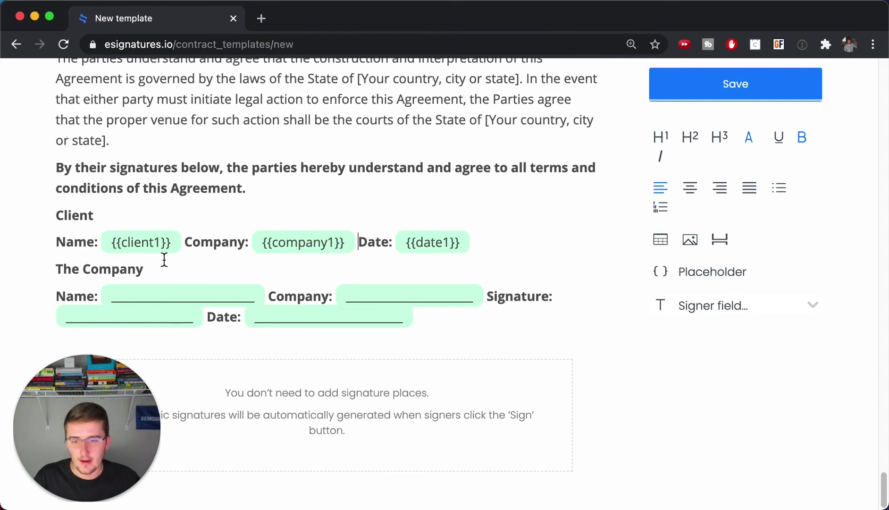
- Fill The Company's Company blank with Optimize IS LLC and its Name blank with the representative's name
drag(111, 299, 255, 294)
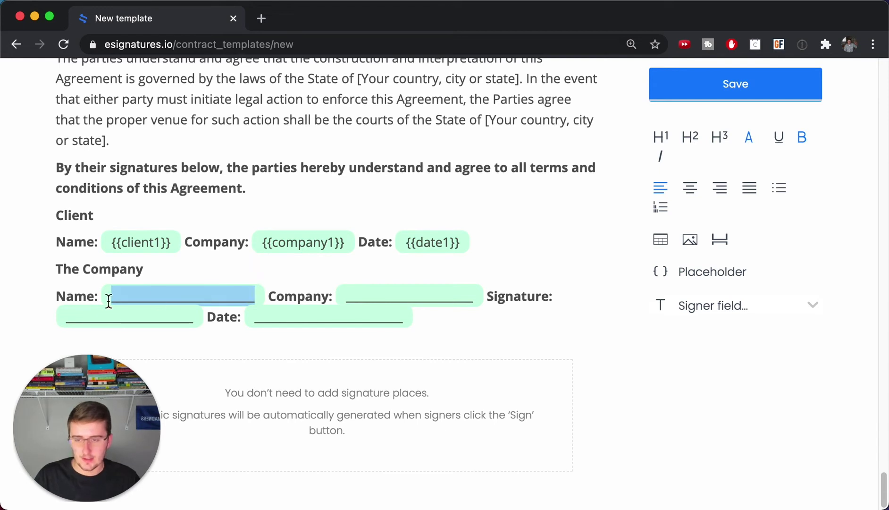
text(Optimiz)
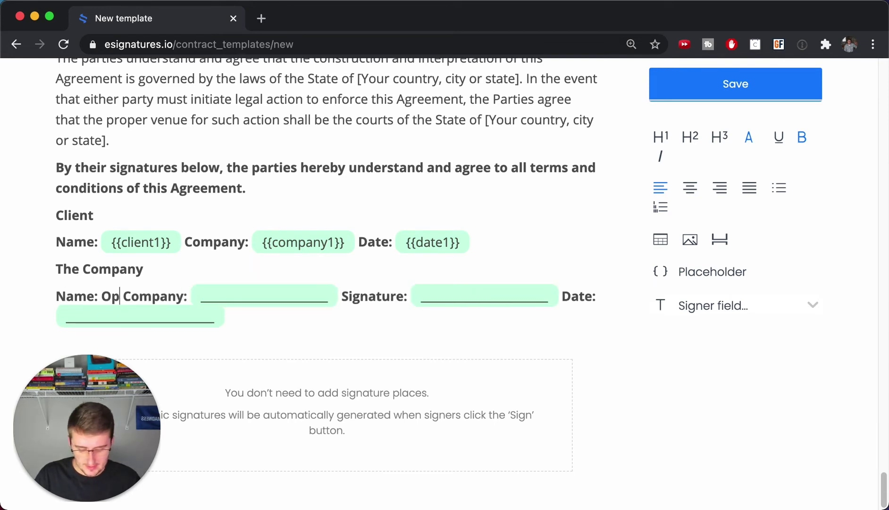
text(e IS )
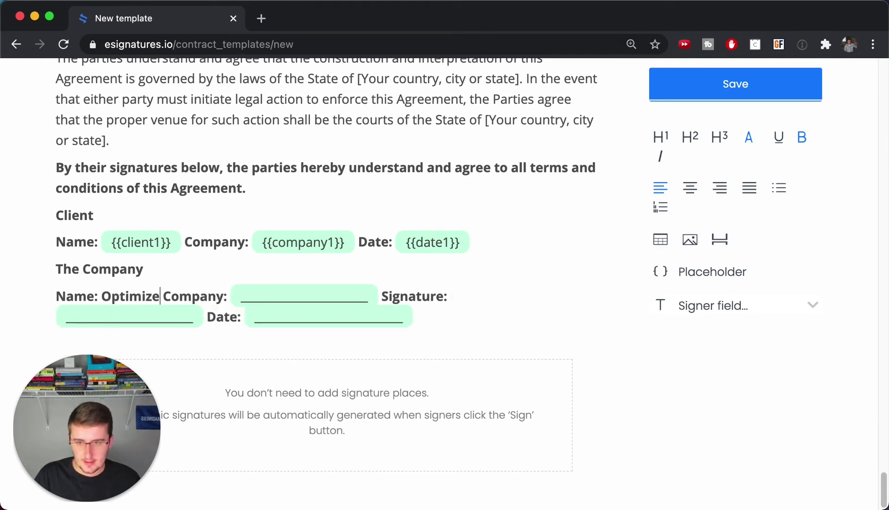
text(LLC)
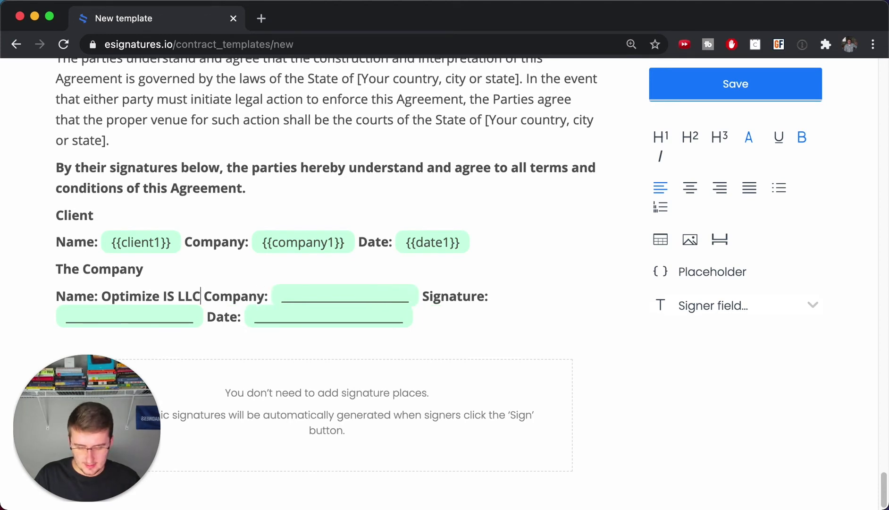
click(282, 297)
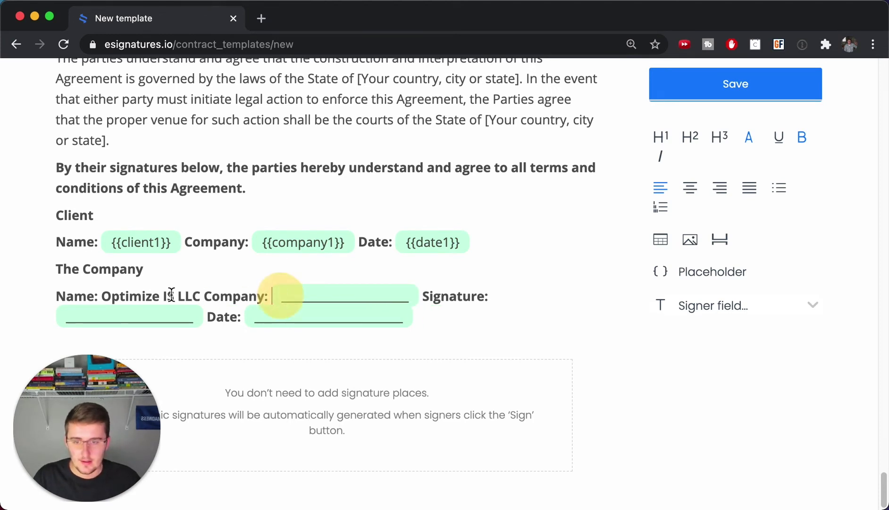
drag(102, 296, 202, 300)
key(super+c)
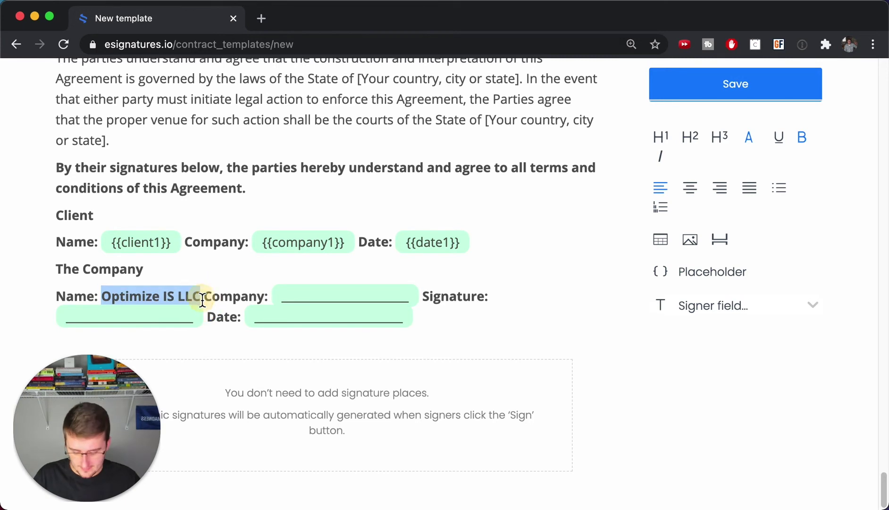
drag(280, 298, 415, 300)
key(super+v)
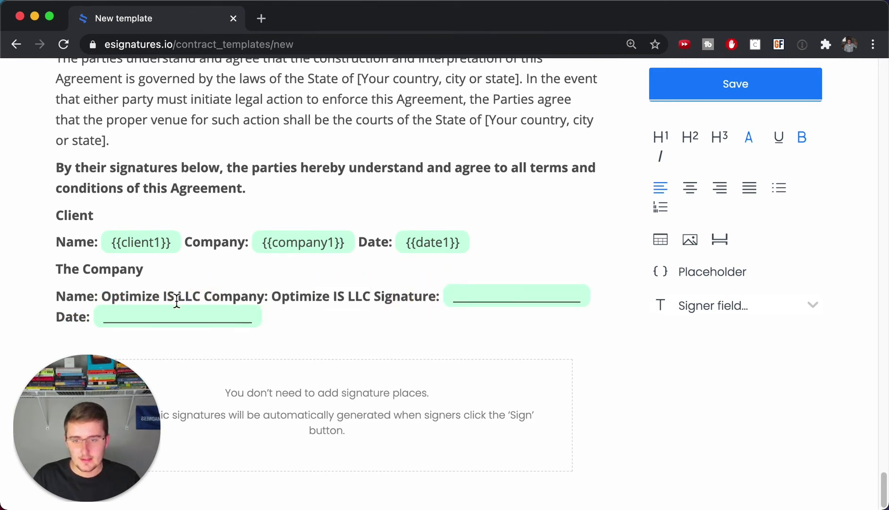
drag(201, 297, 102, 299)
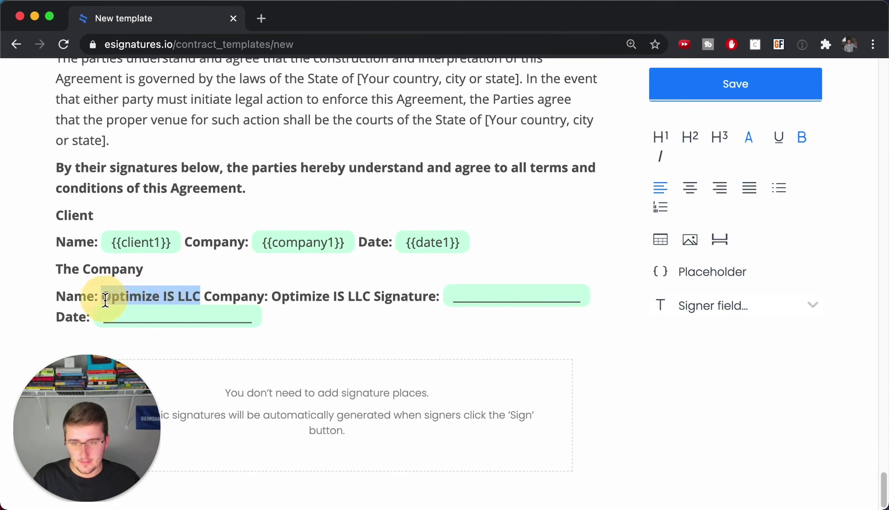
text(Ben Green)
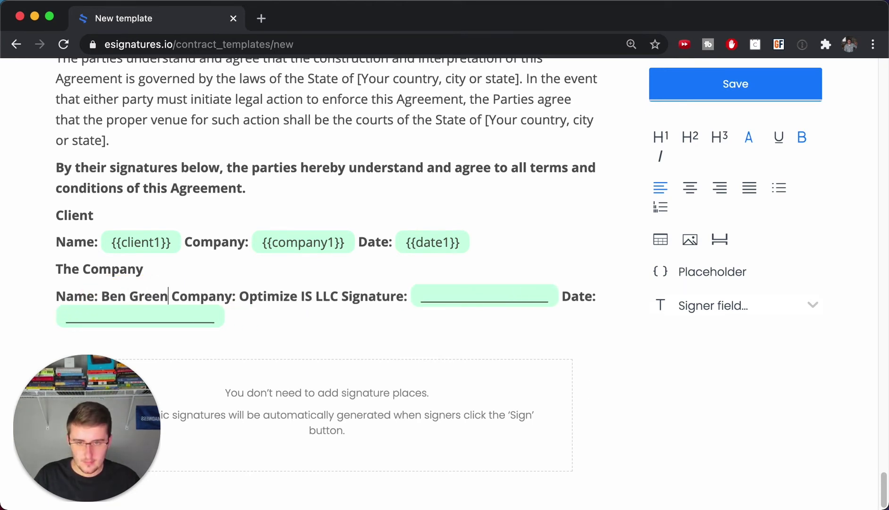
- Put Company:, Signature: and Date: each on its own line in The Company block
click(171, 296)
key(Return)
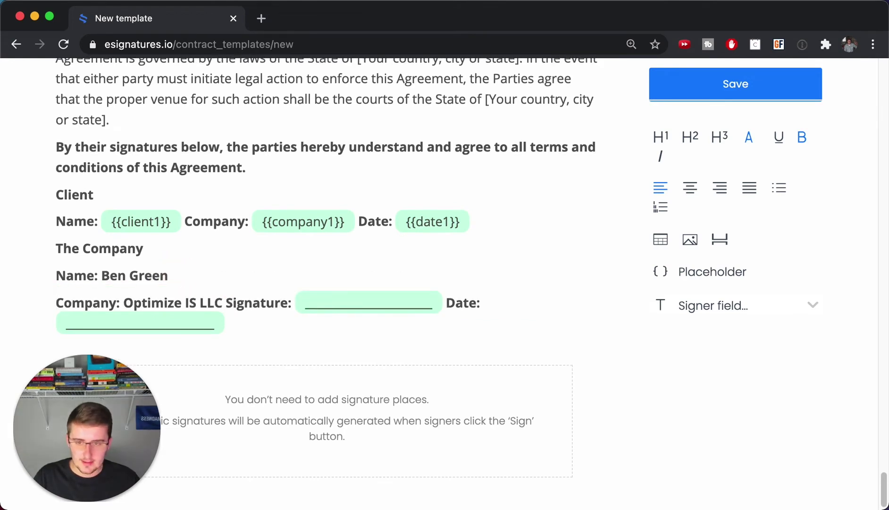
click(226, 302)
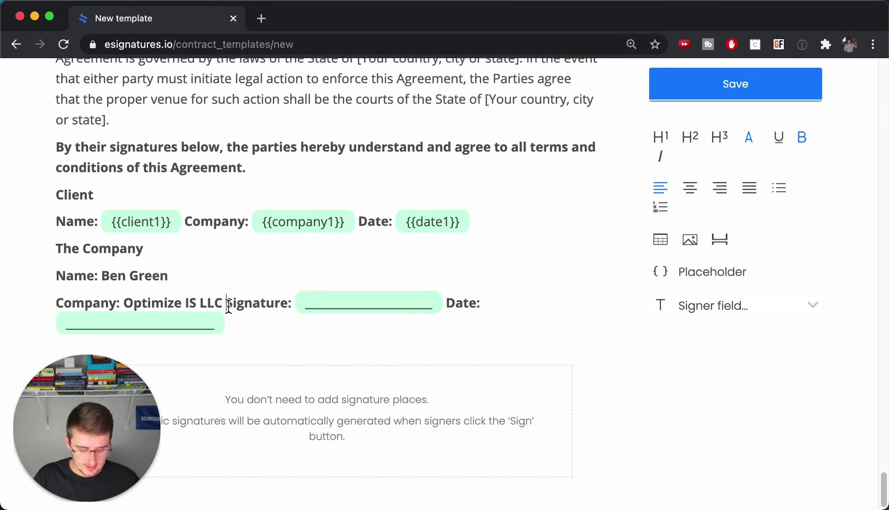
key(Return)
click(277, 329)
key(Return)
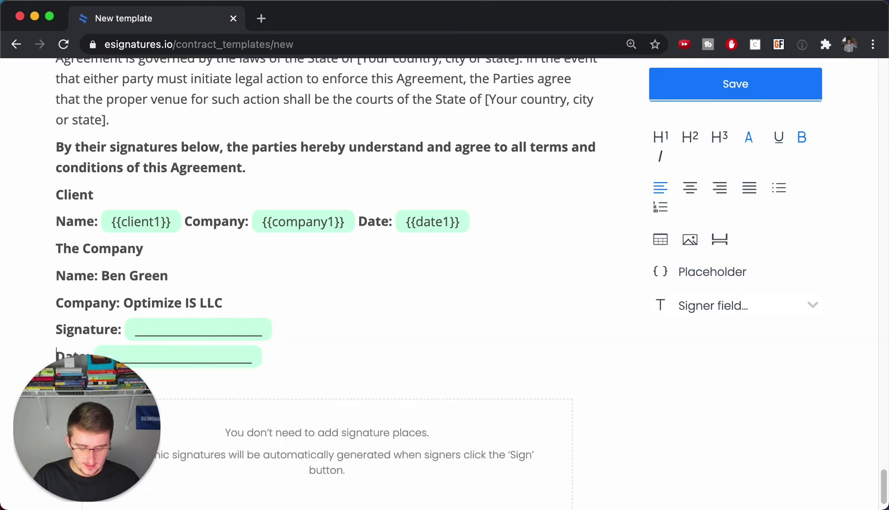
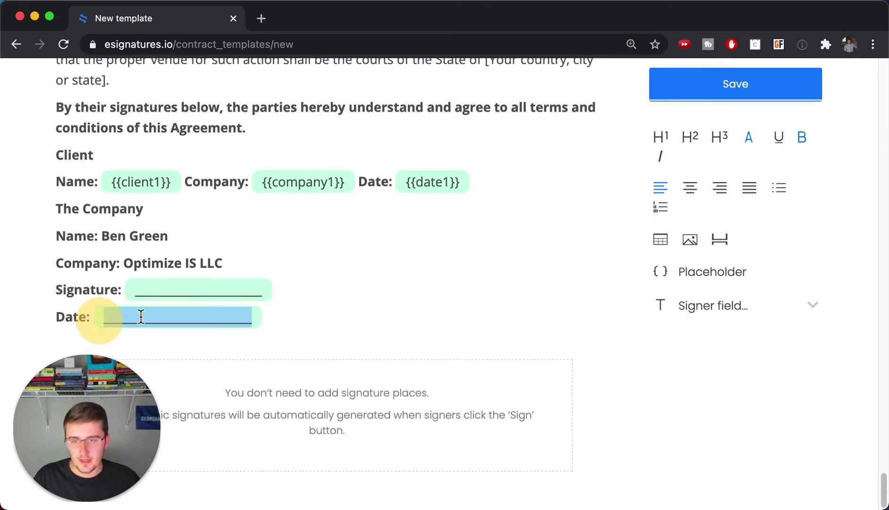
- Insert a placeholder in place of the company's Date blank
click(744, 271)
- Retype the new placeholder on the company Date line as {{date1}}
drag(208, 318, 103, 320)
text({)
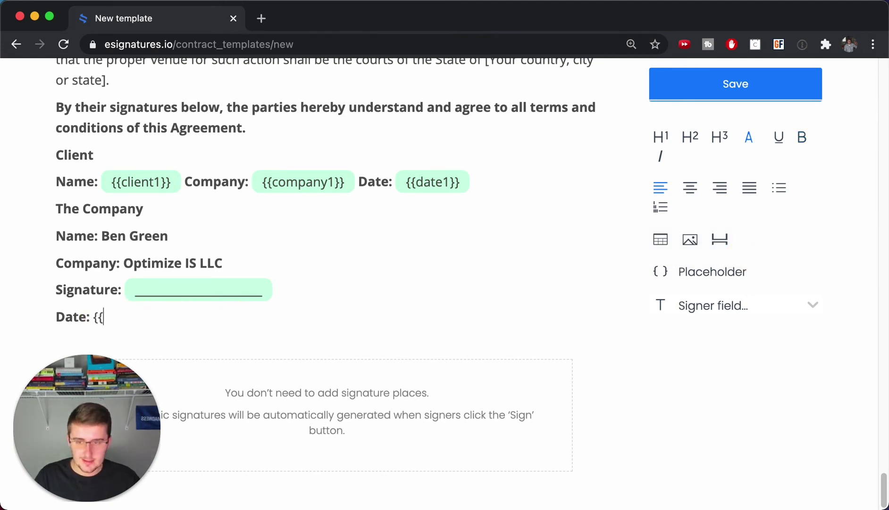
text({)
click(105, 317)
text(date1)
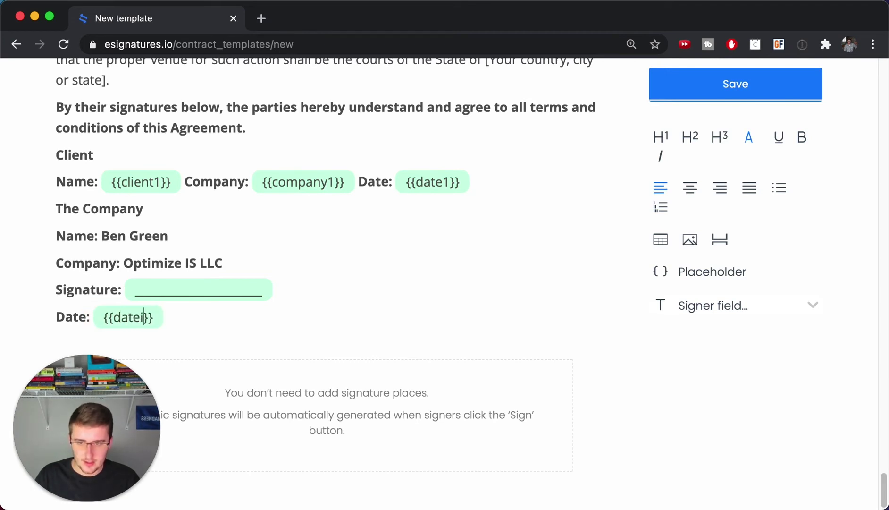
key(BackSpace)
text(1)
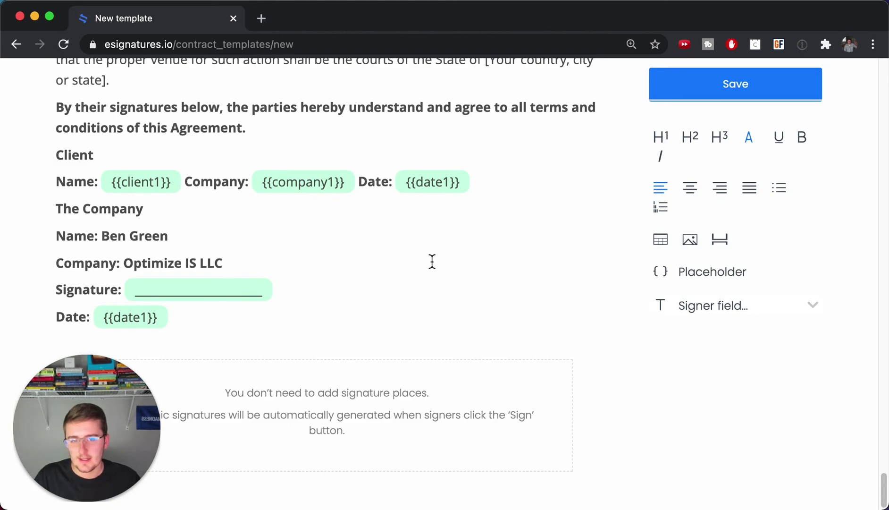
scroll(333, 276, up, 20)
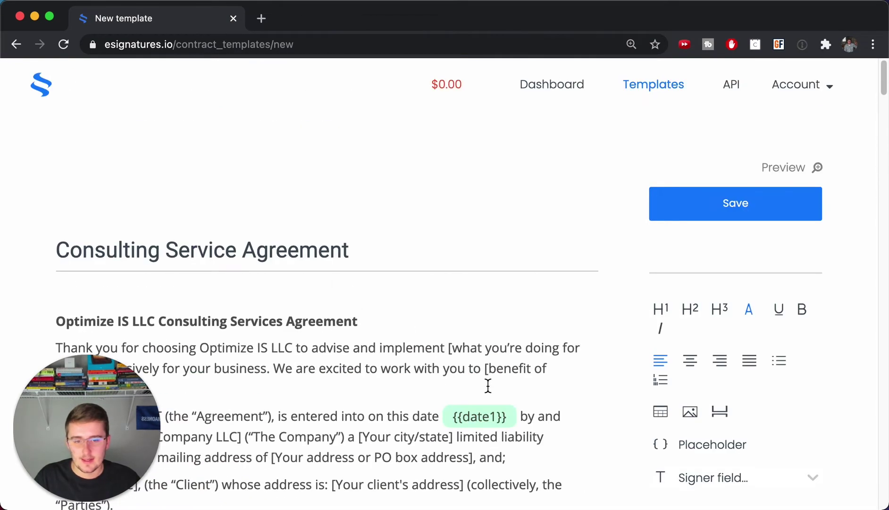
scroll(488, 385, down, 20)
scroll(489, 374, down, 15)
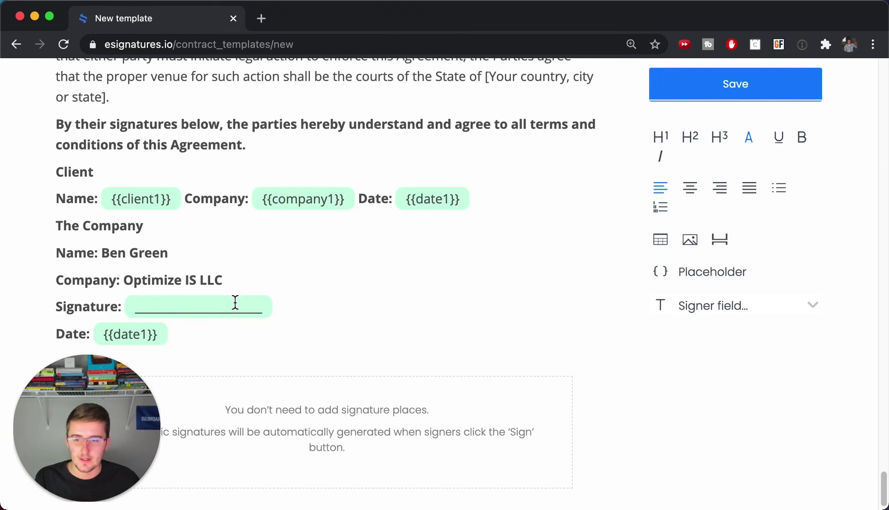
- Delete the blank underline after the company's Signature label
mouse_move(287, 309)
mouse_down()
mouse_move(125, 311)
mouse_move(151, 311)
mouse_up()
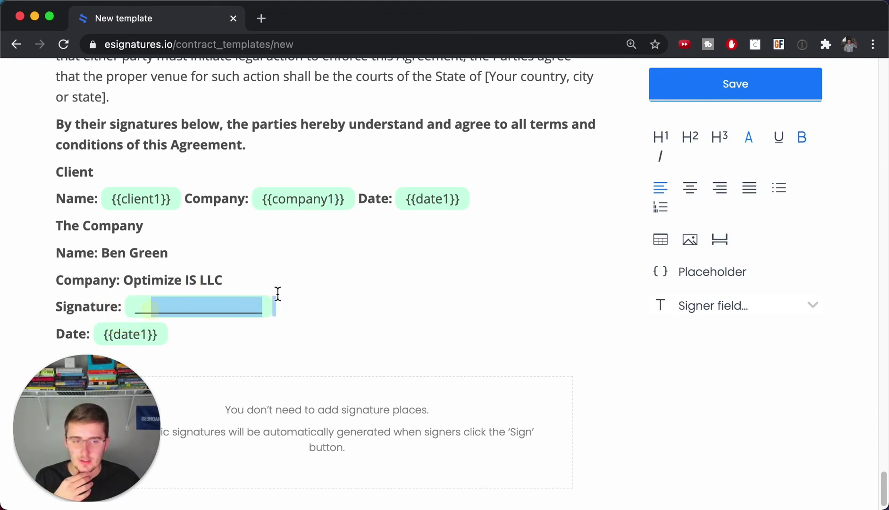
mouse_move(283, 313)
mouse_down()
mouse_move(123, 312)
mouse_move(133, 310)
mouse_up()
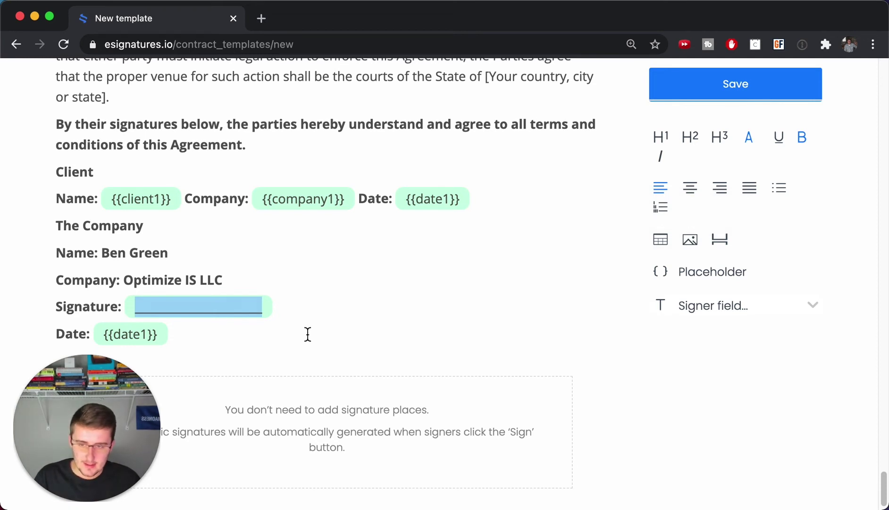
key(BackSpace)
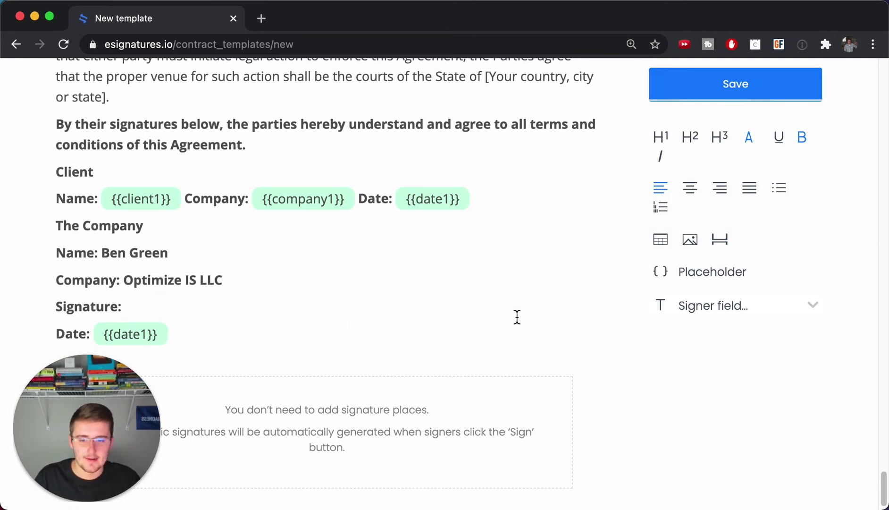
scroll(517, 317, down, 1)
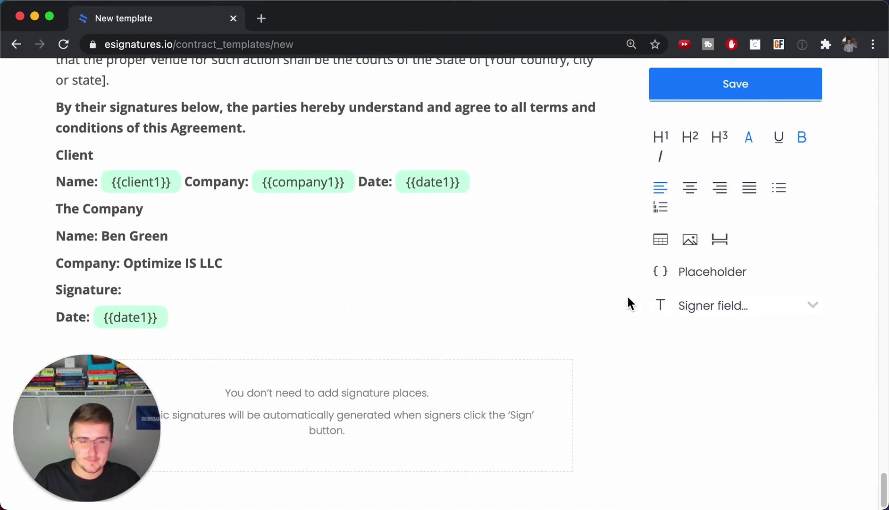
- Add a signer text input for the client name at the {{client1}} placeholder
click(734, 317)
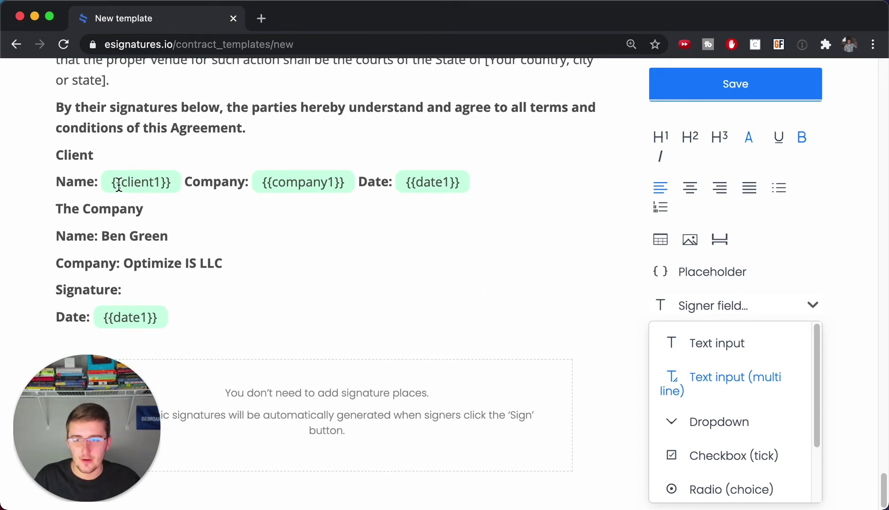
drag(114, 183, 175, 185)
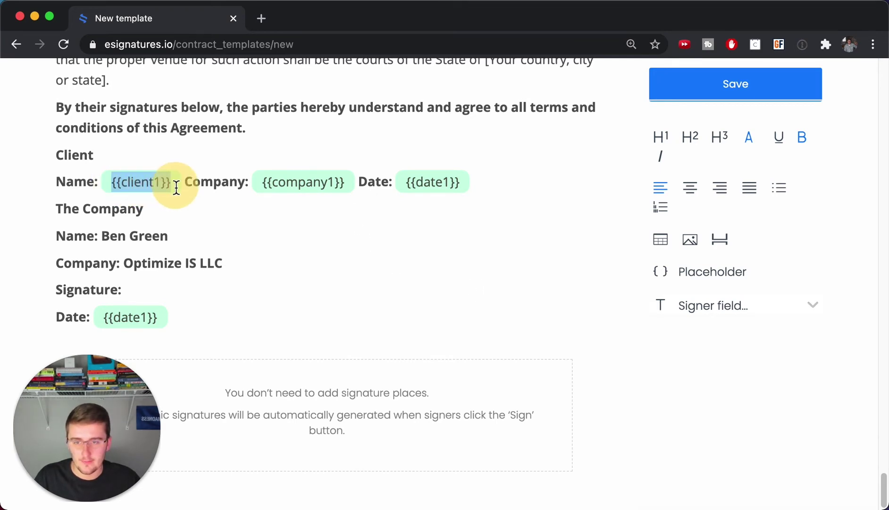
click(740, 314)
click(738, 348)
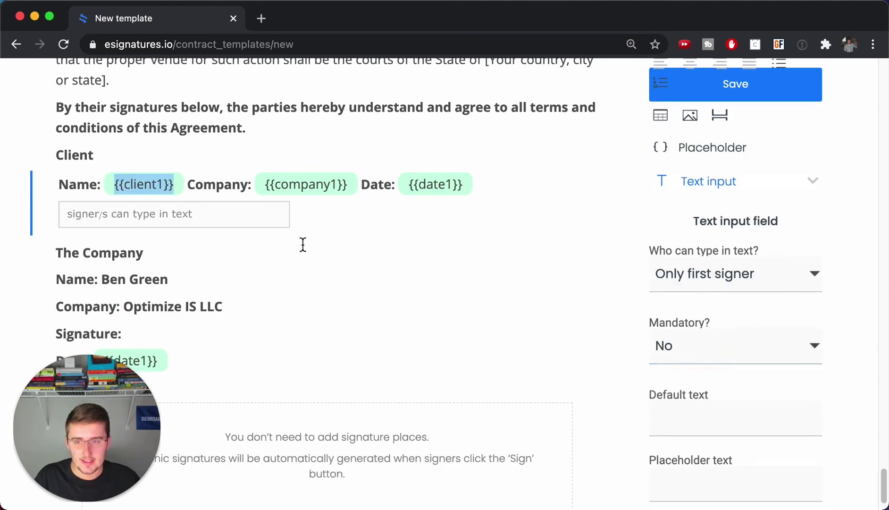
- Move the client's Company and Date onto their own separate lines
drag(187, 185, 485, 187)
key(super+c)
key(BackSpace)
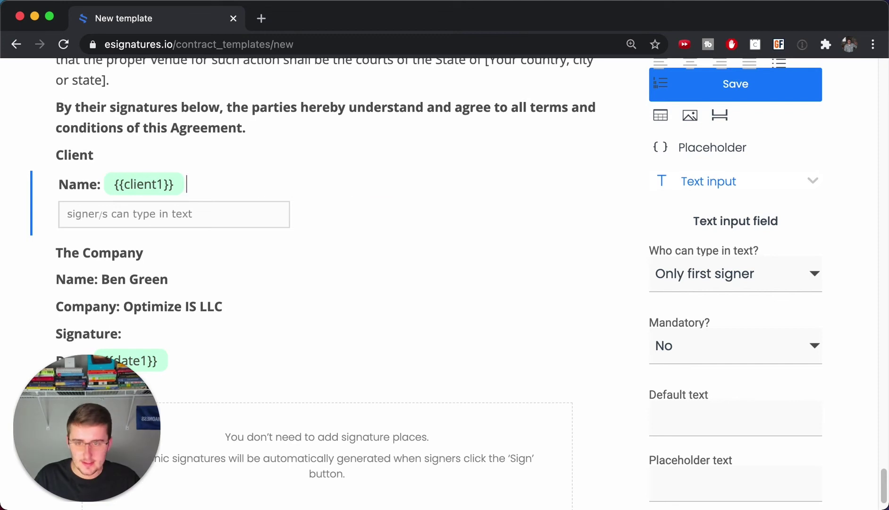
click(345, 220)
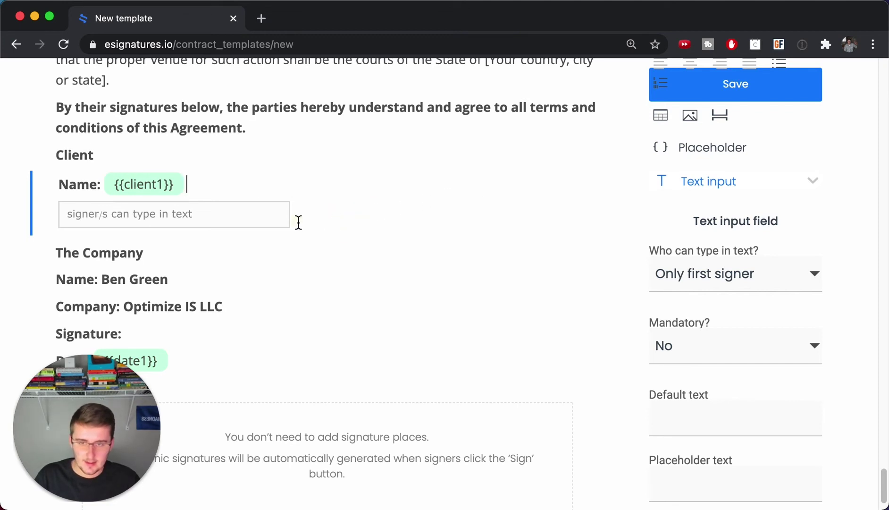
click(308, 244)
click(57, 253)
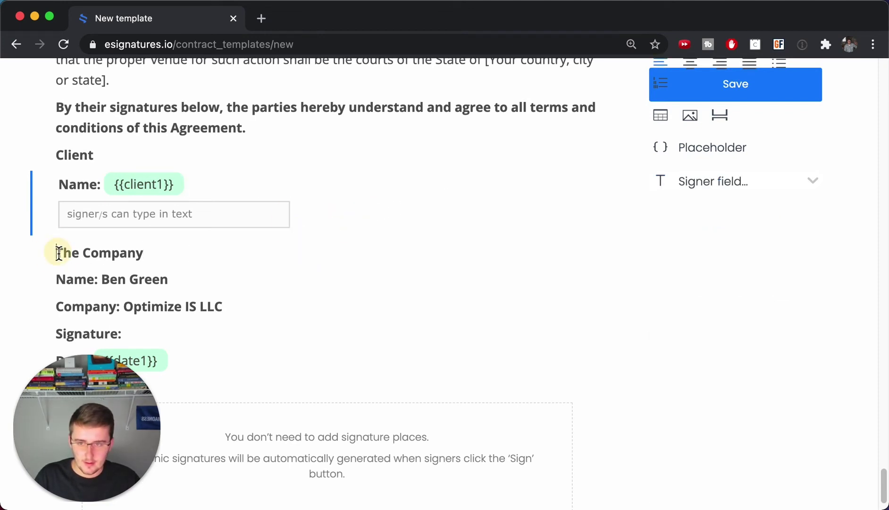
key(Return)
key(Return)
click(105, 249)
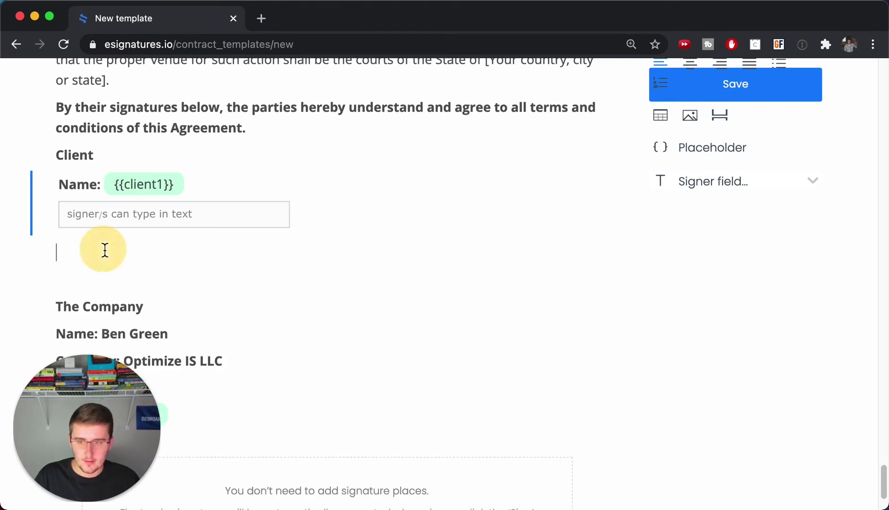
key(super+v)
click(230, 254)
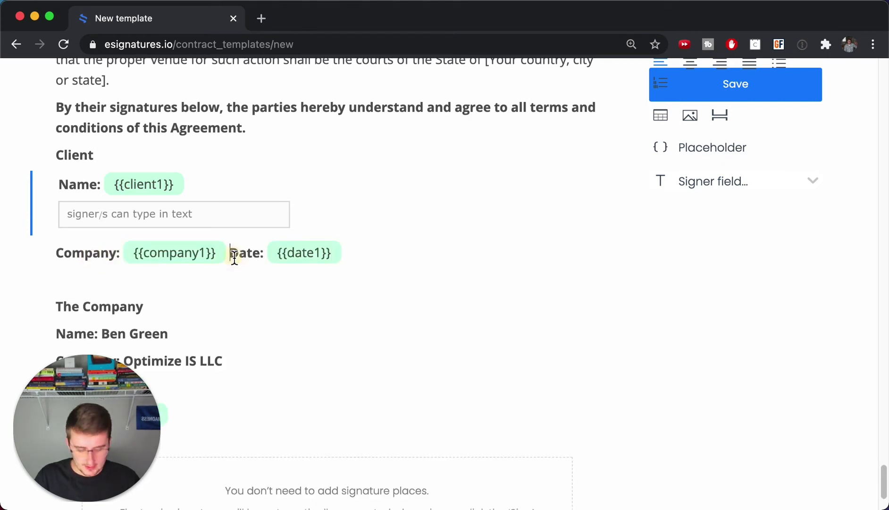
key(Return)
- Replace {{company1}} with a signer text input and delete the leftover {{client1}} placeholder
drag(235, 256, 129, 254)
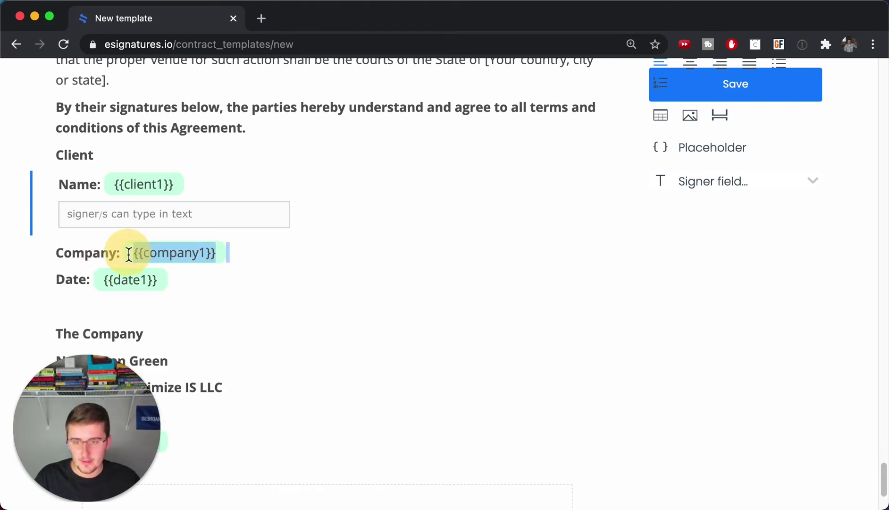
key(BackSpace)
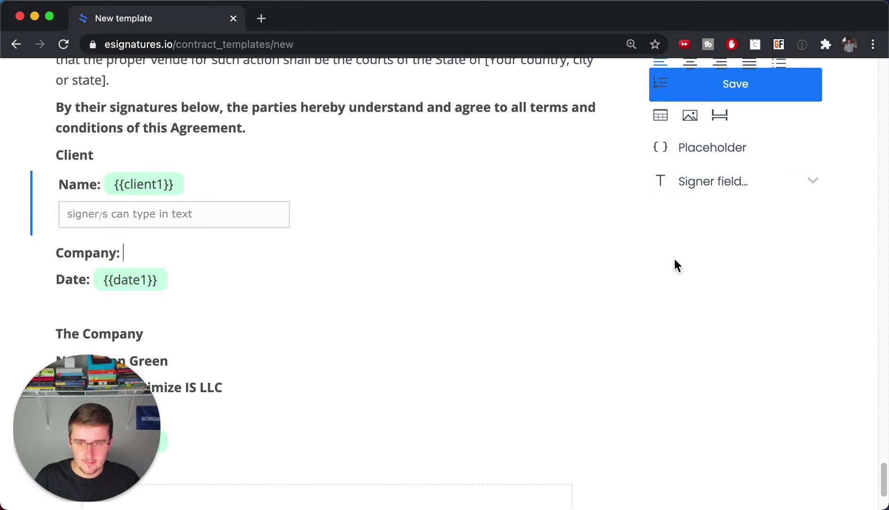
click(760, 182)
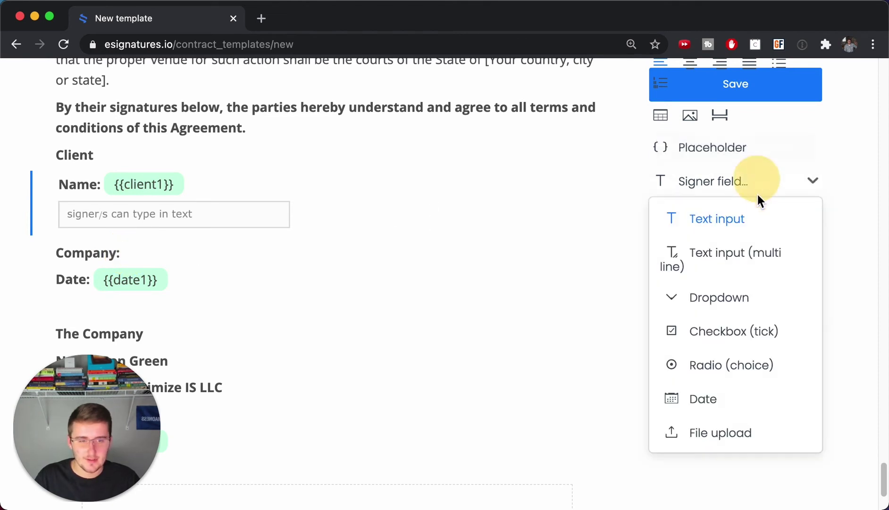
click(713, 231)
drag(197, 190, 113, 184)
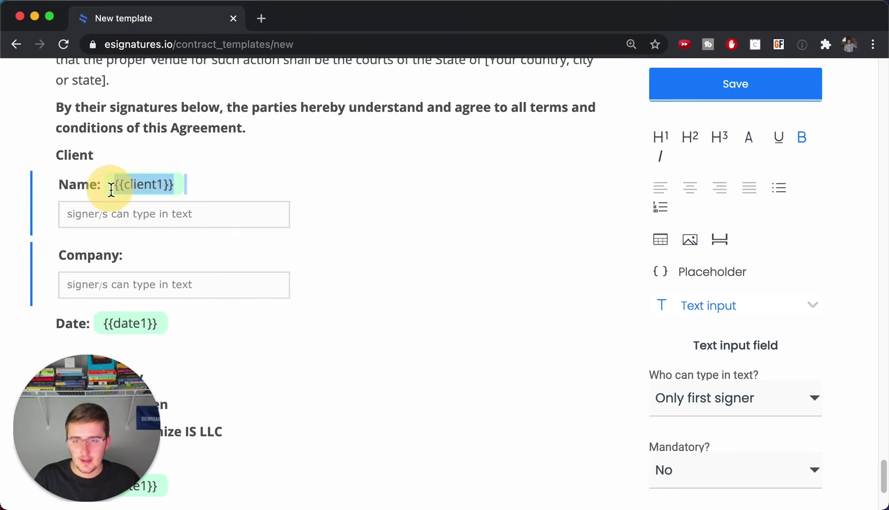
key(BackSpace)
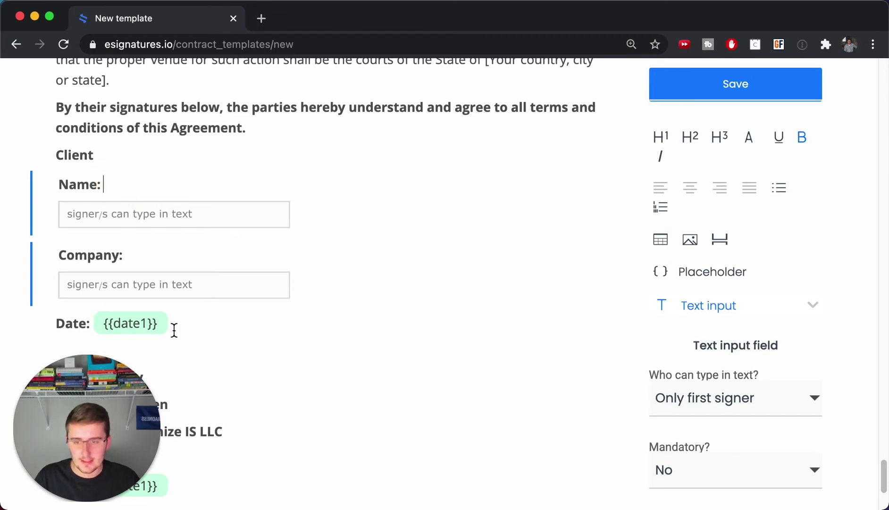
- Delete the client's {{date1}} placeholder
drag(174, 330, 104, 323)
scroll(348, 336, down, 5)
drag(172, 155, 103, 157)
key(BackSpace)
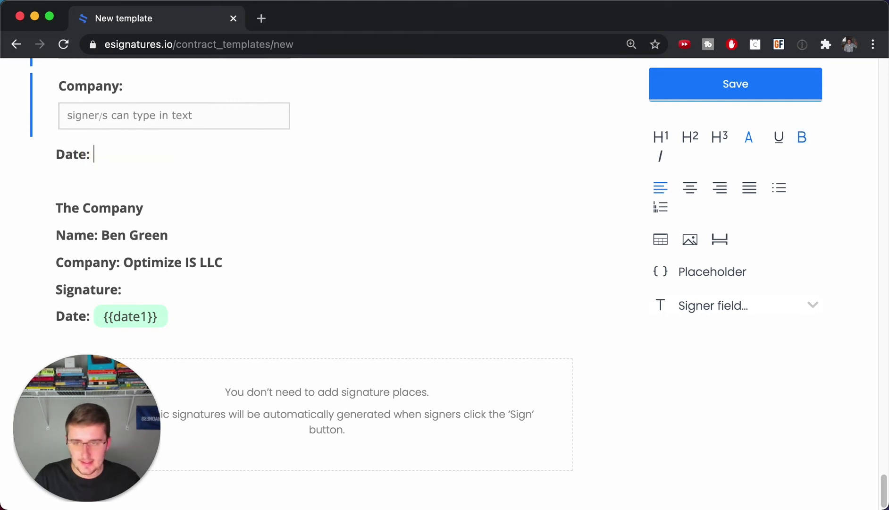
- Add a signer date picker on the client's Date line
click(802, 306)
scroll(745, 437, down, 2)
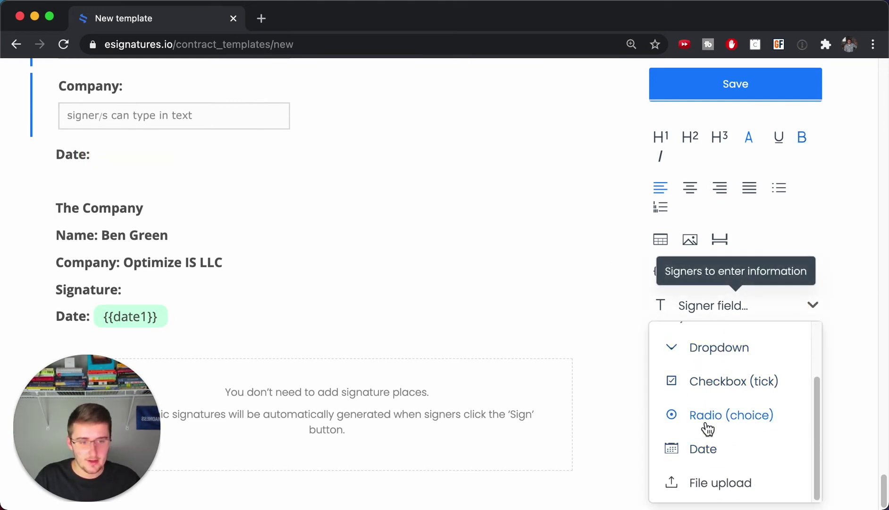
click(706, 447)
scroll(182, 176, up, 3)
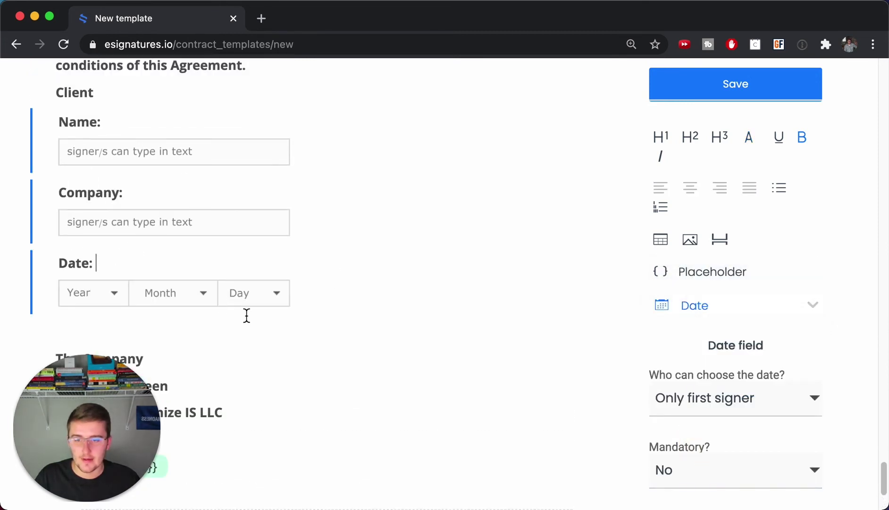
scroll(321, 296, up, 1)
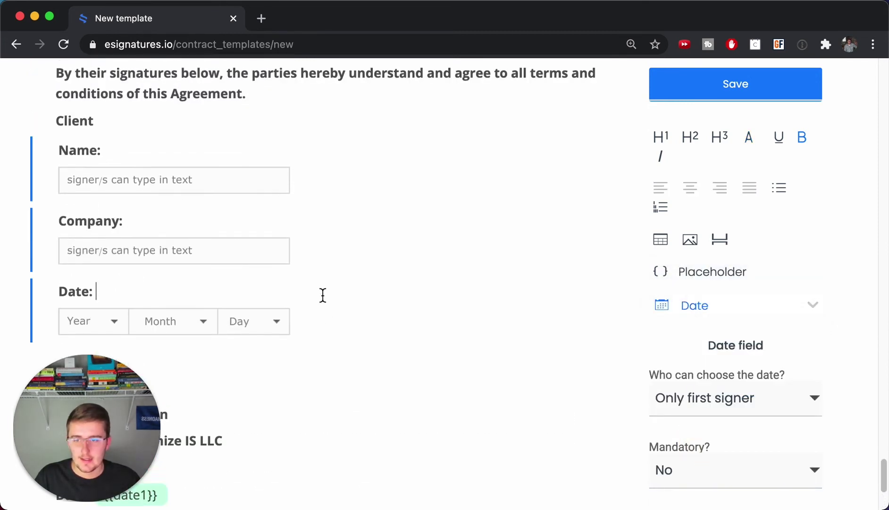
- Set Mandatory? to Yes for the client Name, Company and Date fields
click(33, 175)
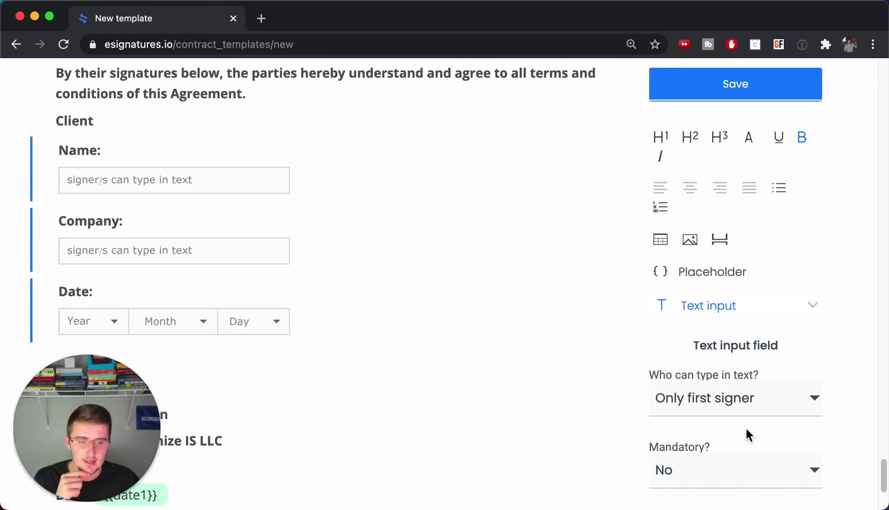
click(703, 470)
click(704, 460)
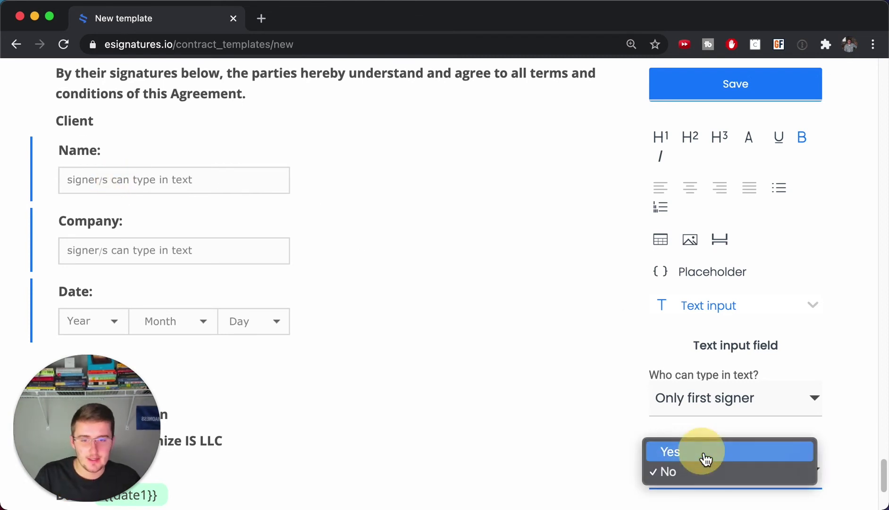
click(55, 222)
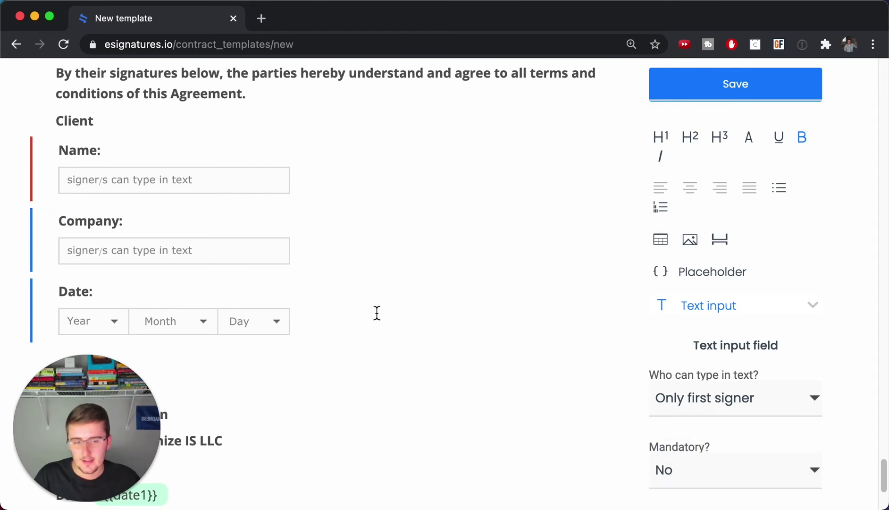
click(720, 474)
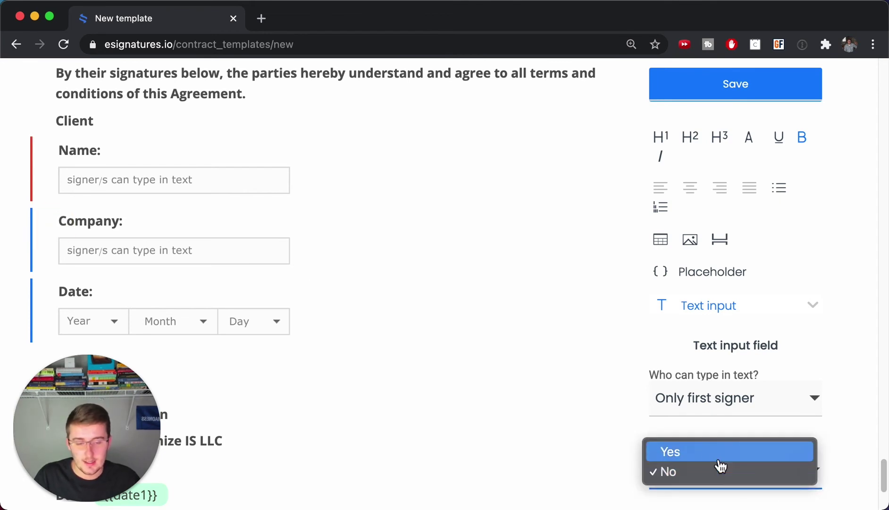
click(720, 460)
click(55, 303)
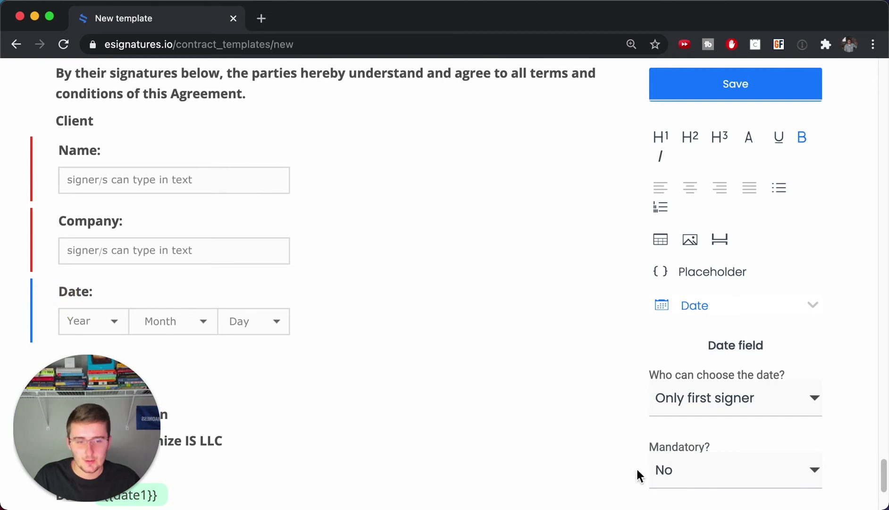
click(730, 467)
click(713, 457)
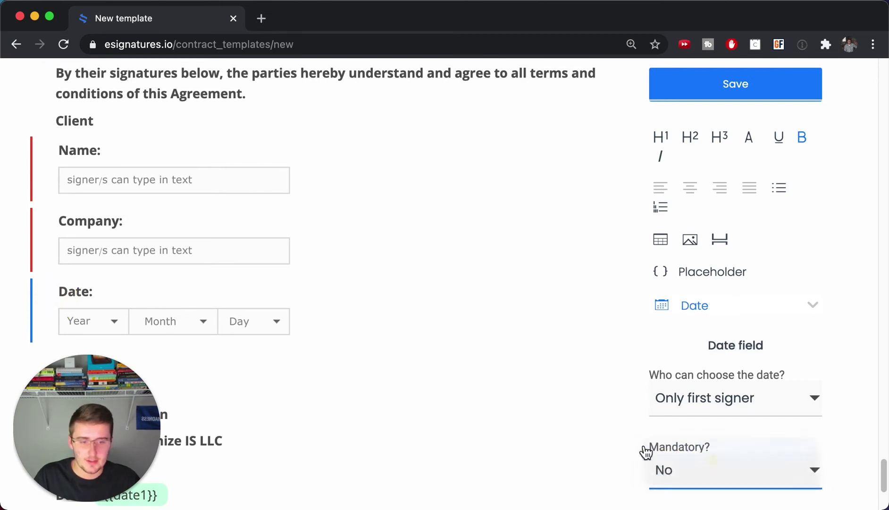
scroll(505, 380, down, 4)
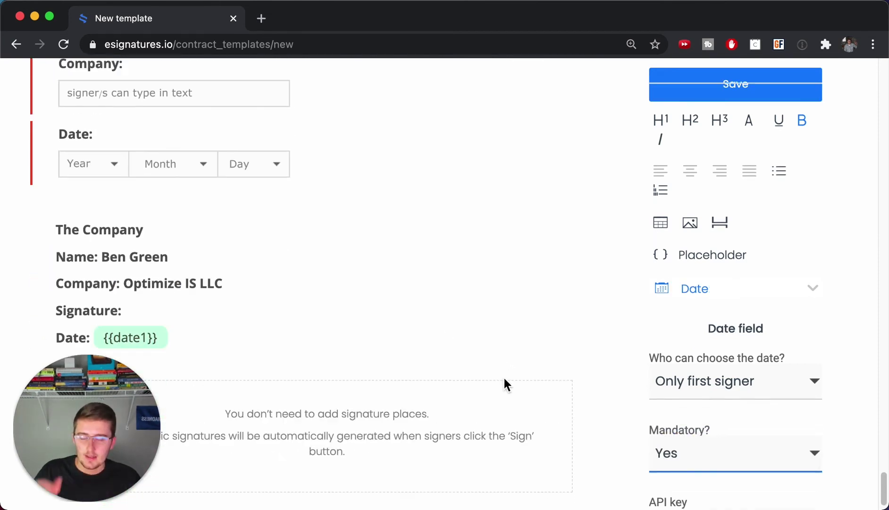
scroll(503, 380, down, 1)
click(187, 317)
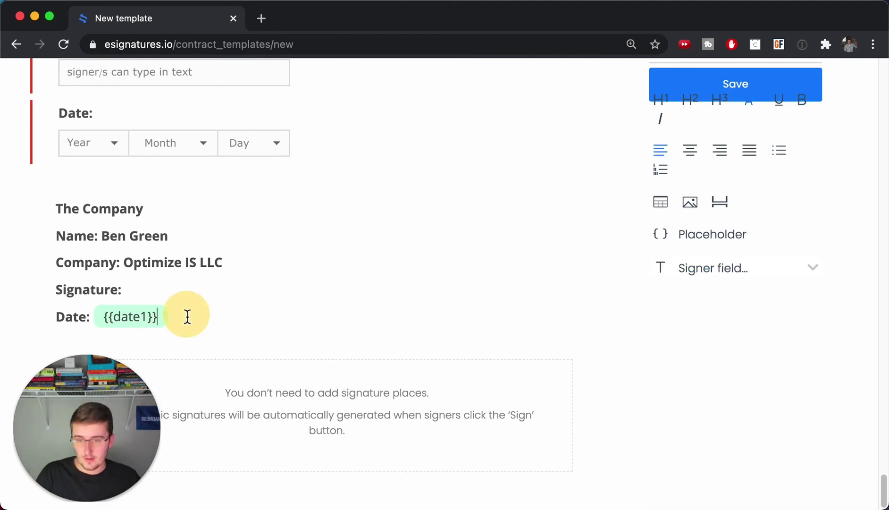
click(166, 289)
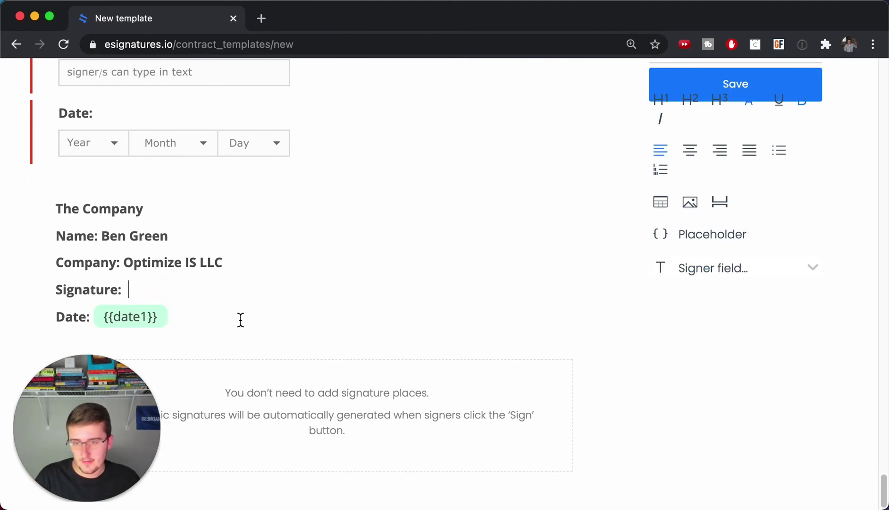
scroll(790, 254, up, 1)
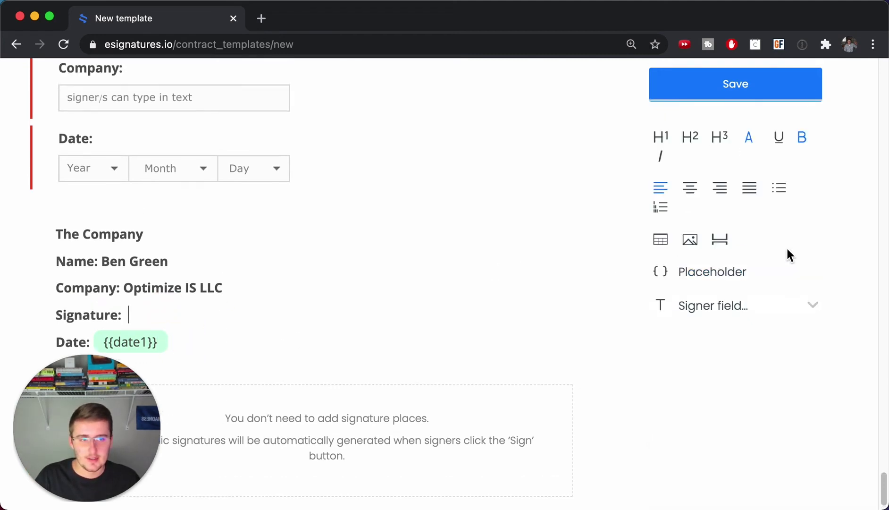
scroll(787, 249, up, 5)
scroll(786, 247, down, 5)
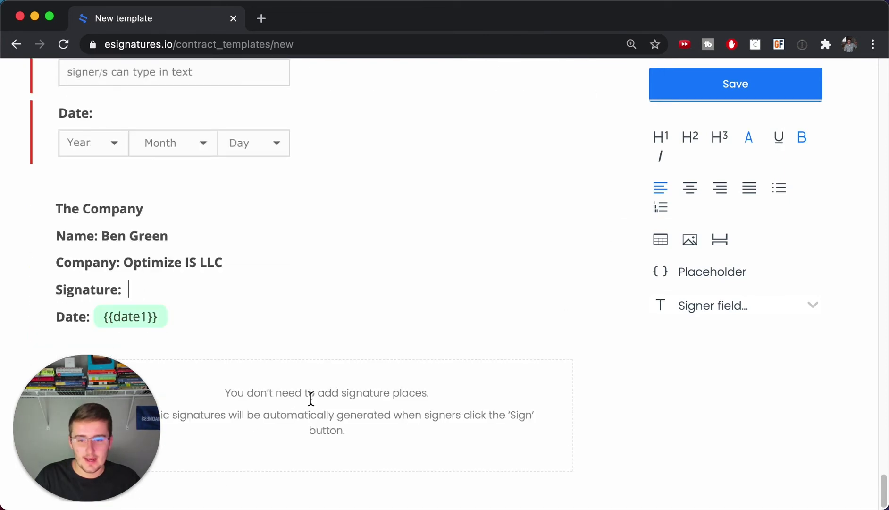
drag(138, 412, 799, 396)
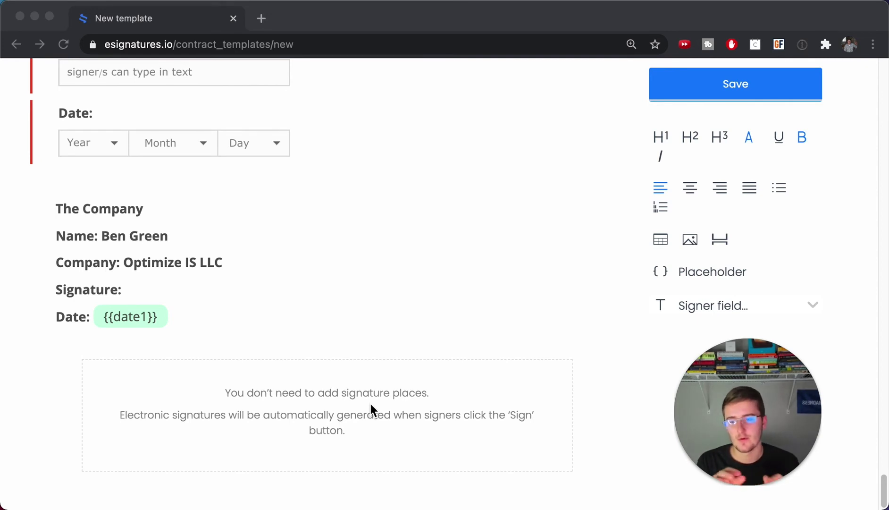
scroll(95, 261, up, 4)
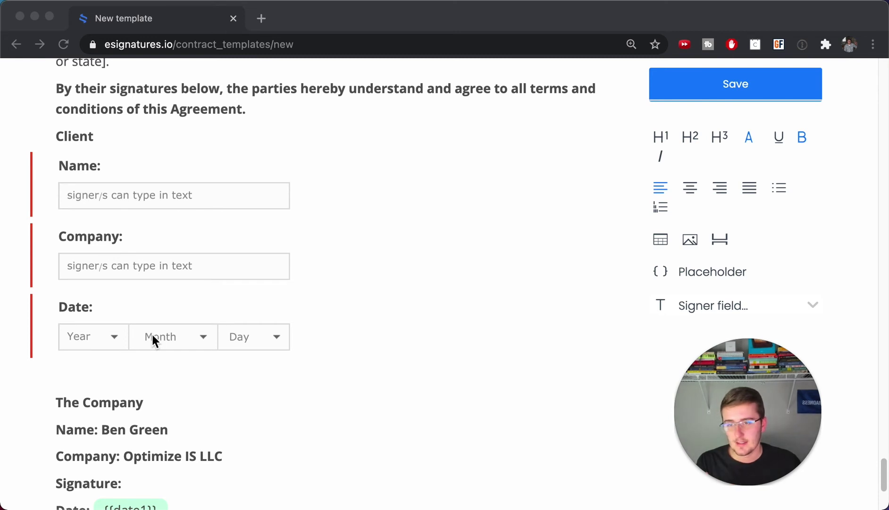
scroll(155, 337, down, 4)
- Save the template and preview the agreement as signers see it
click(700, 89)
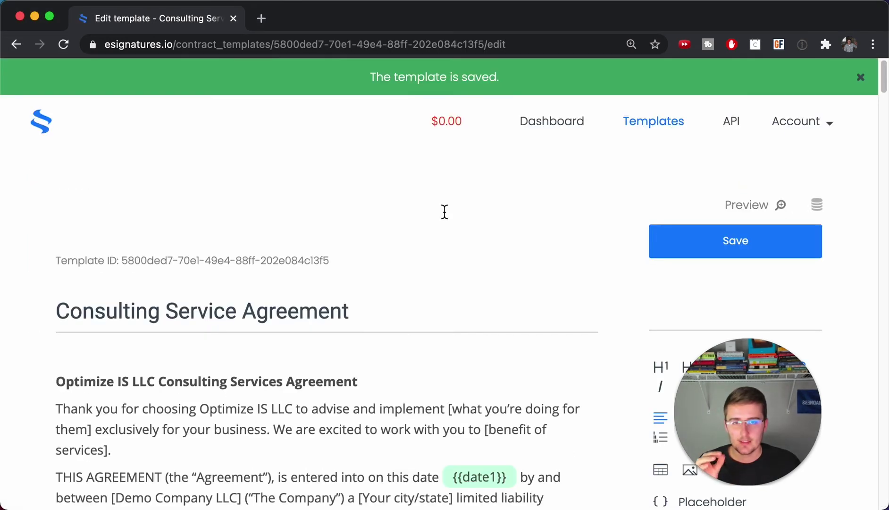
click(755, 204)
scroll(557, 241, down, 15)
scroll(558, 247, down, 20)
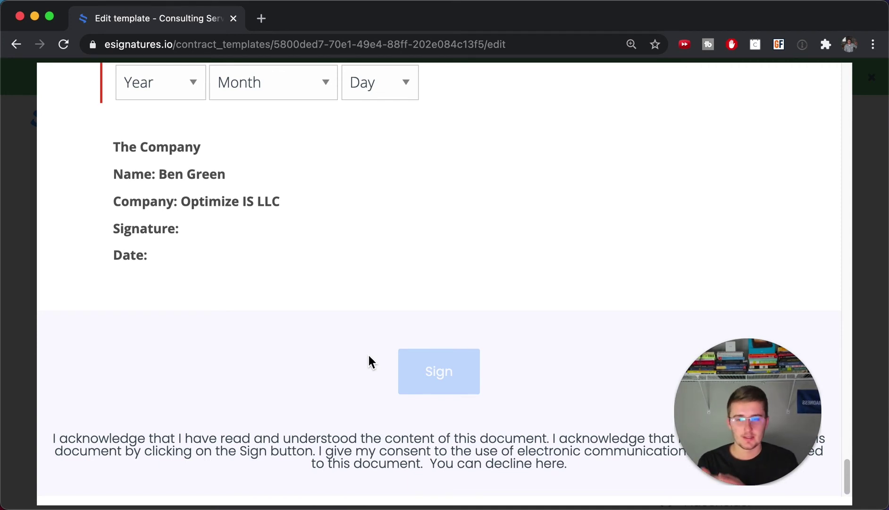
- Try the client Name and Company fields in the preview, then close it
scroll(369, 355, up, 10)
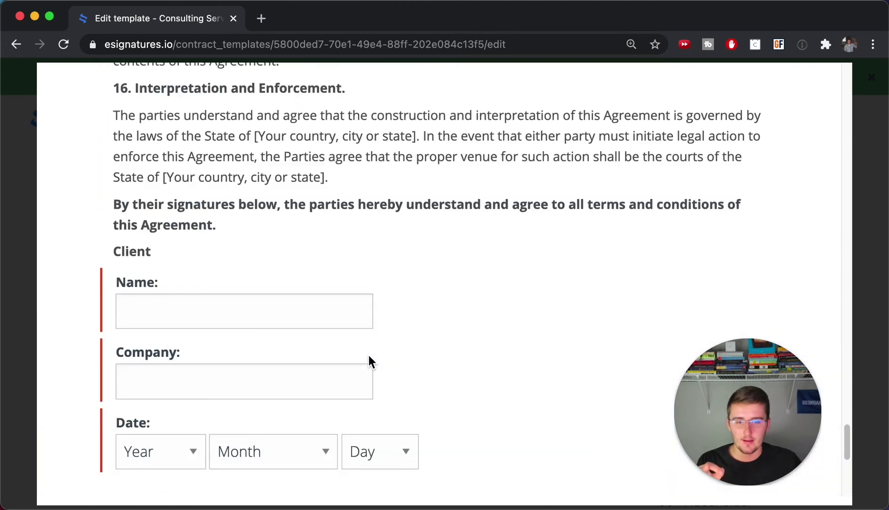
scroll(369, 355, down, 5)
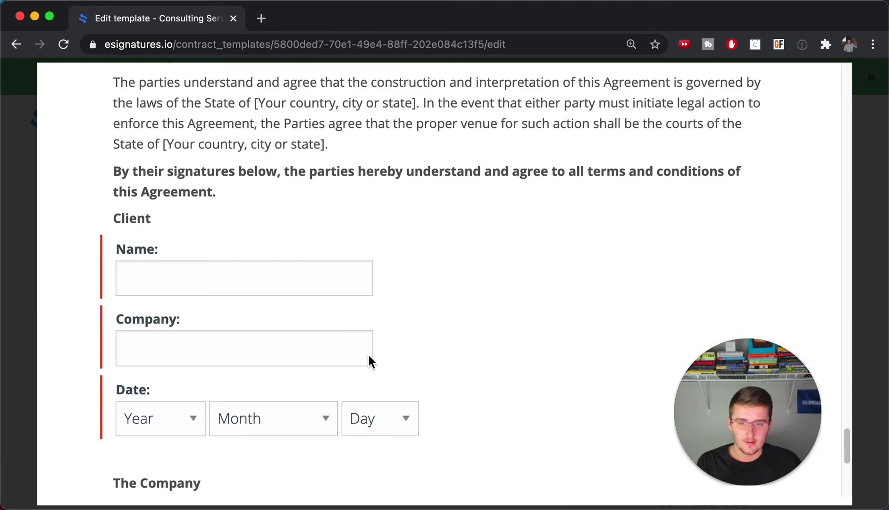
click(243, 270)
click(223, 350)
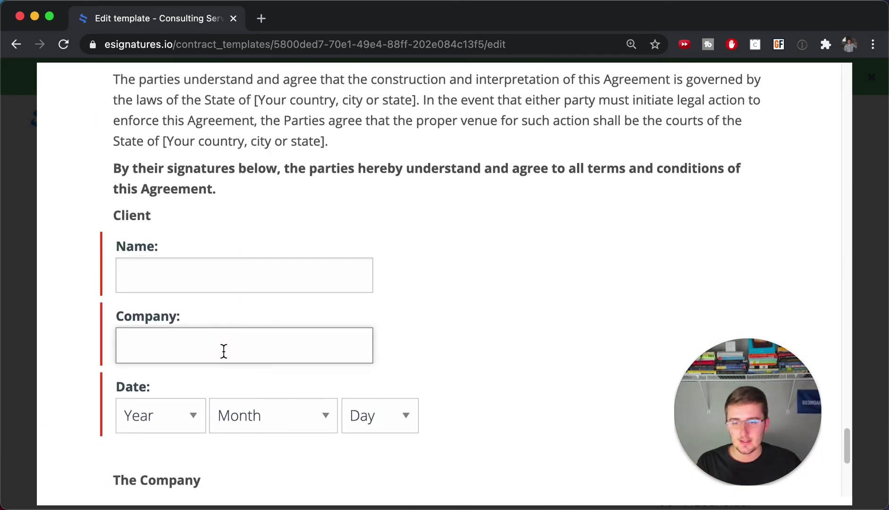
scroll(224, 350, down, 5)
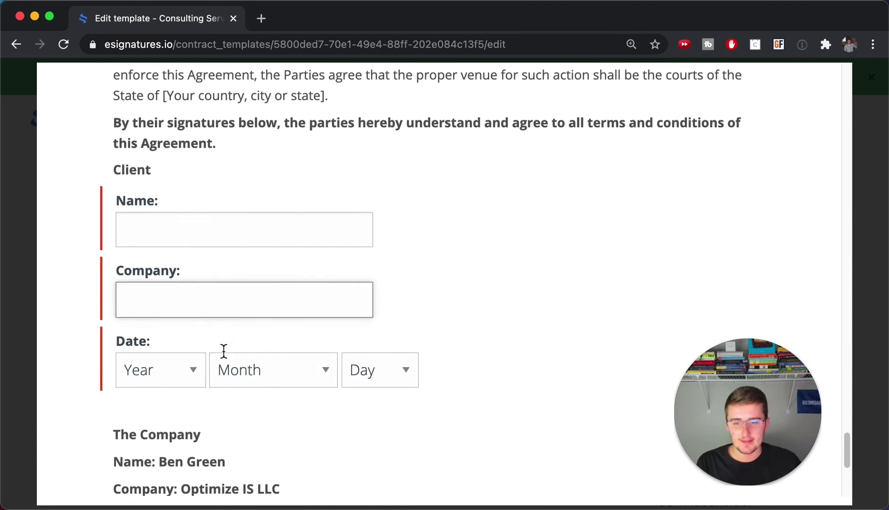
scroll(224, 350, up, 15)
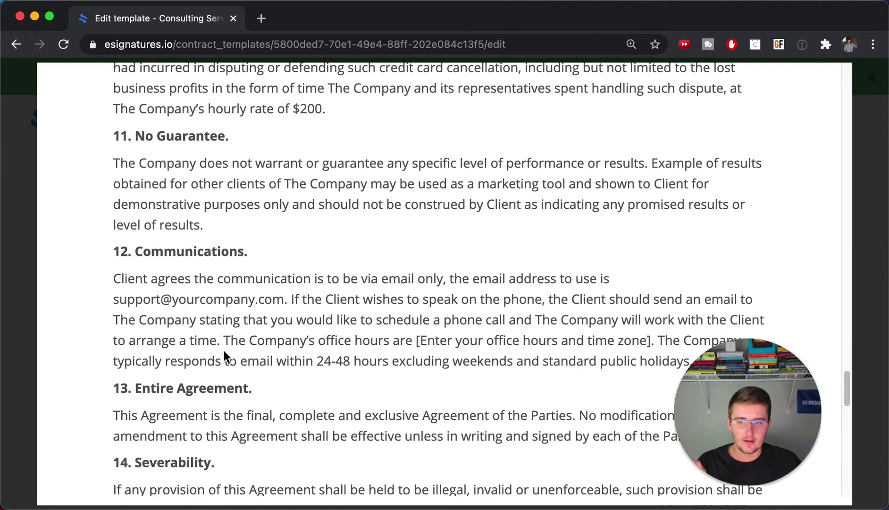
scroll(224, 355, up, 20)
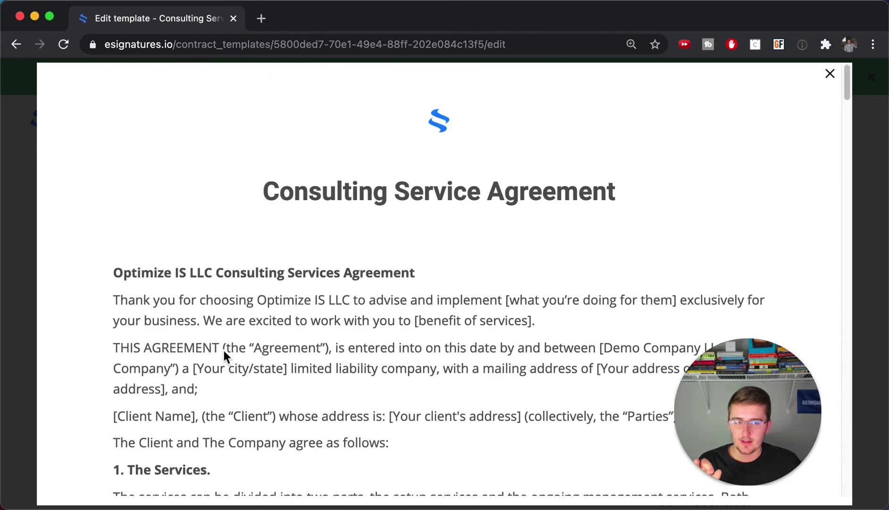
click(829, 75)
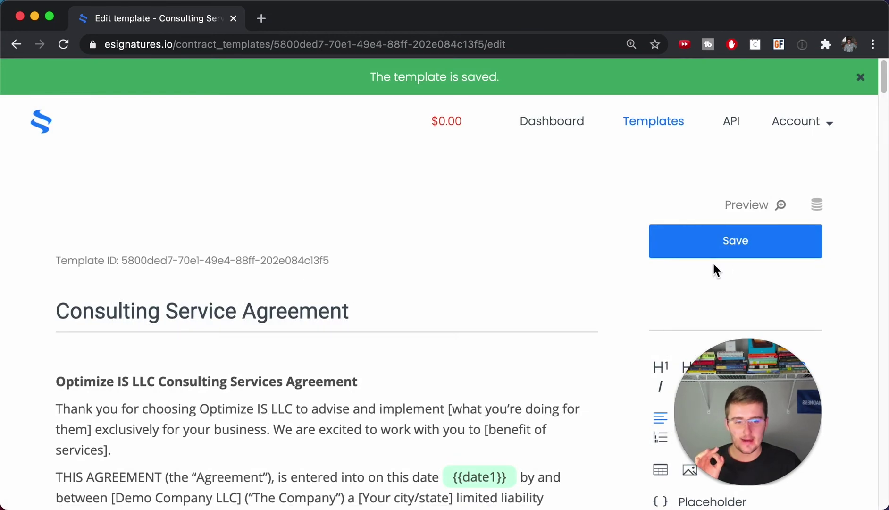
scroll(570, 300, down, 3)
scroll(455, 314, down, 1)
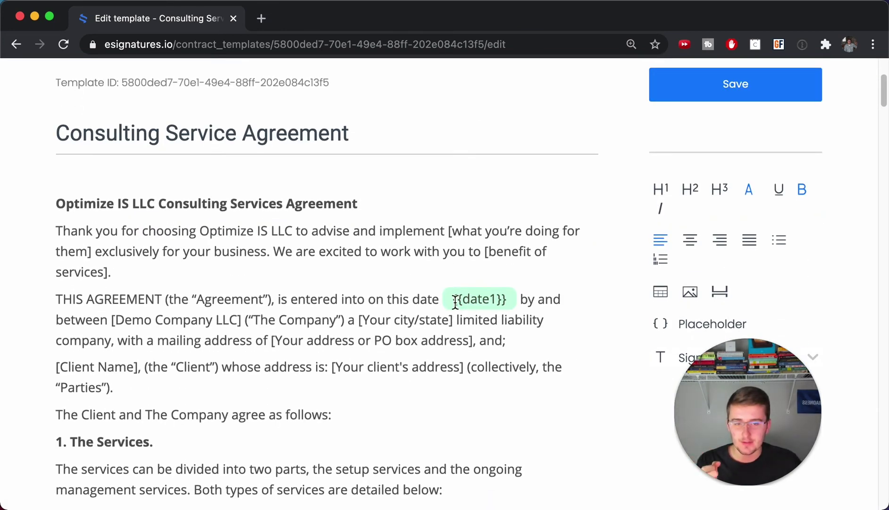
drag(461, 301, 453, 299)
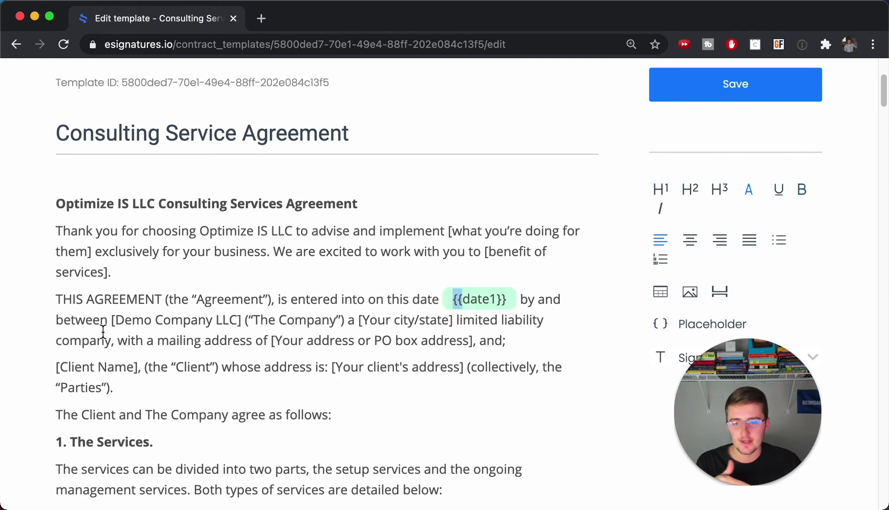
click(118, 323)
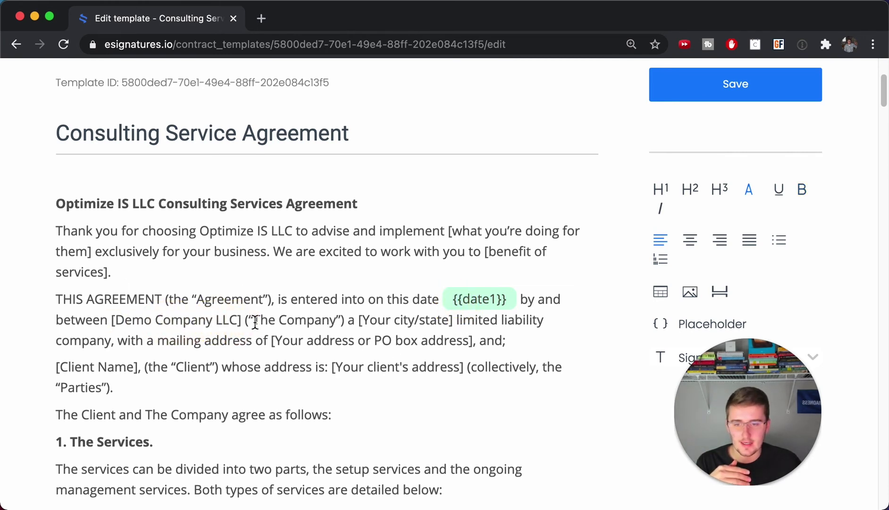
scroll(258, 322, down, 1)
scroll(258, 323, down, 20)
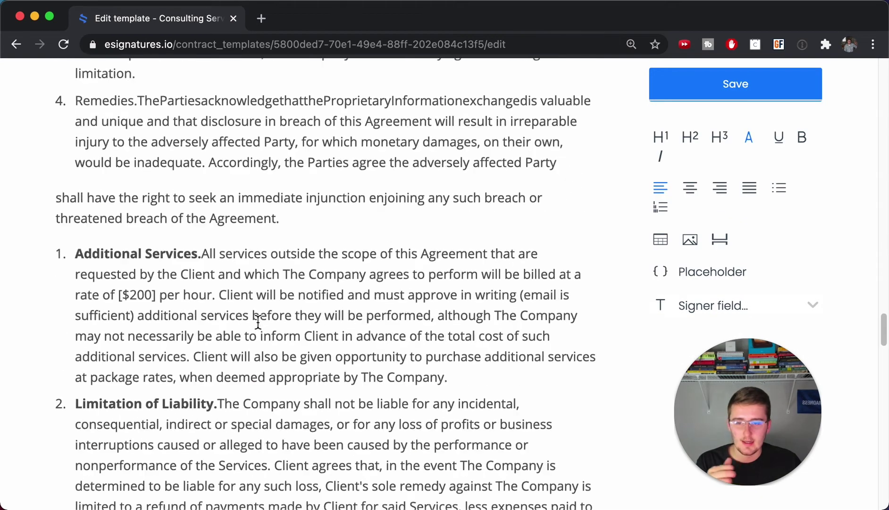
scroll(258, 323, down, 20)
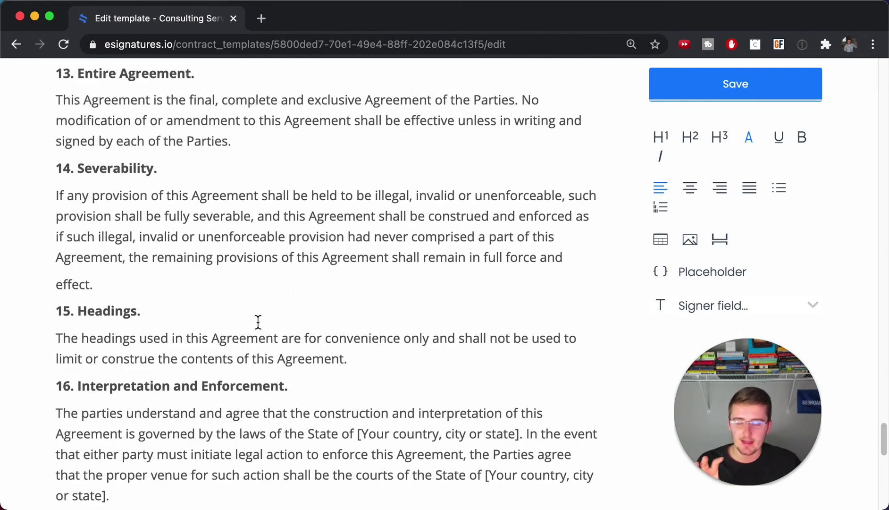
scroll(258, 323, down, 20)
scroll(258, 323, down, 5)
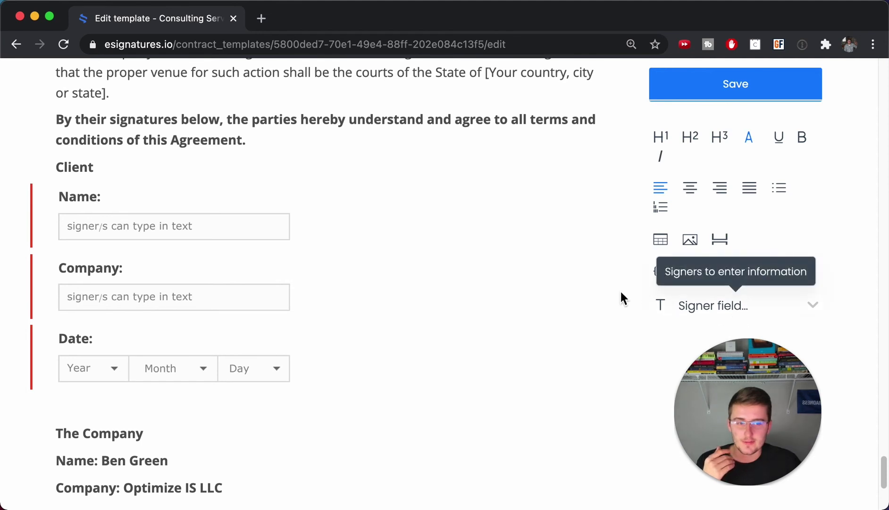
scroll(550, 278, down, 5)
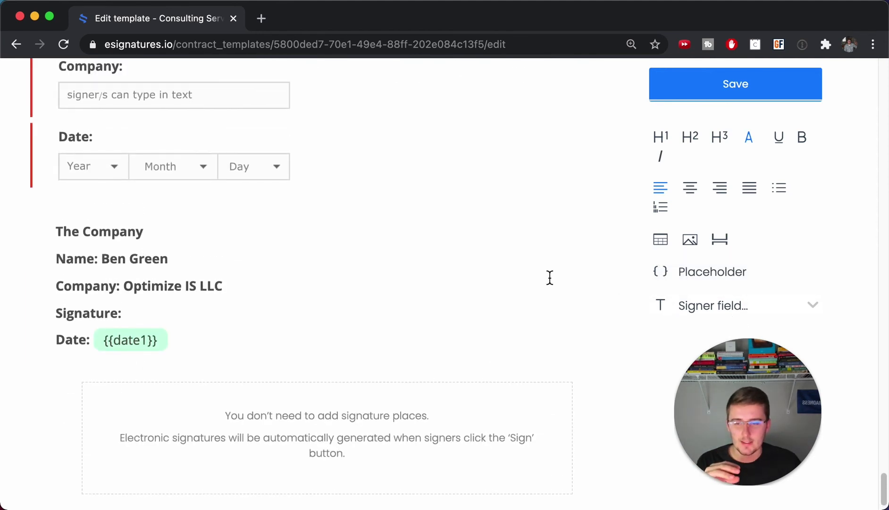
scroll(549, 278, up, 3)
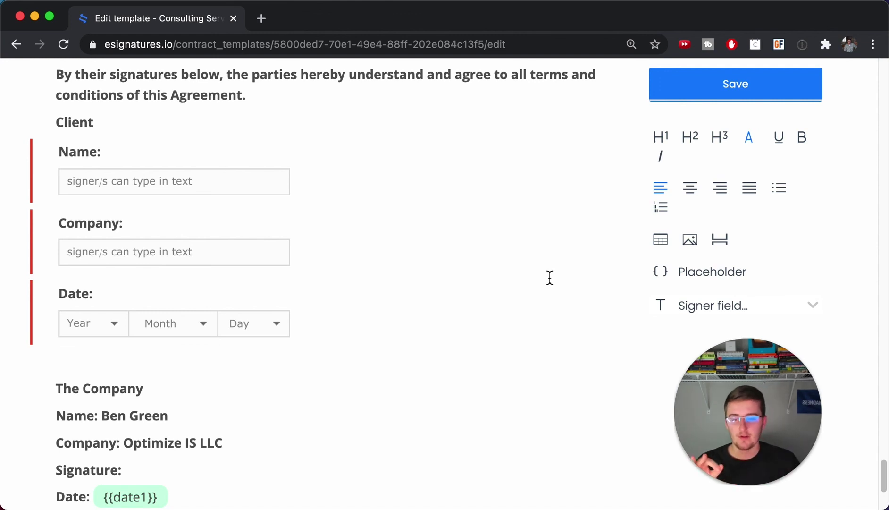
scroll(550, 278, down, 4)
scroll(550, 278, up, 12)
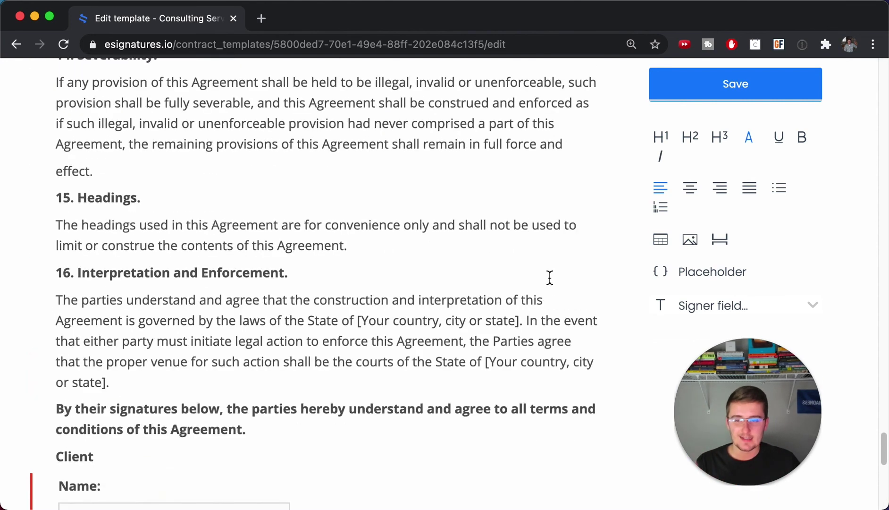
scroll(550, 277, up, 5)
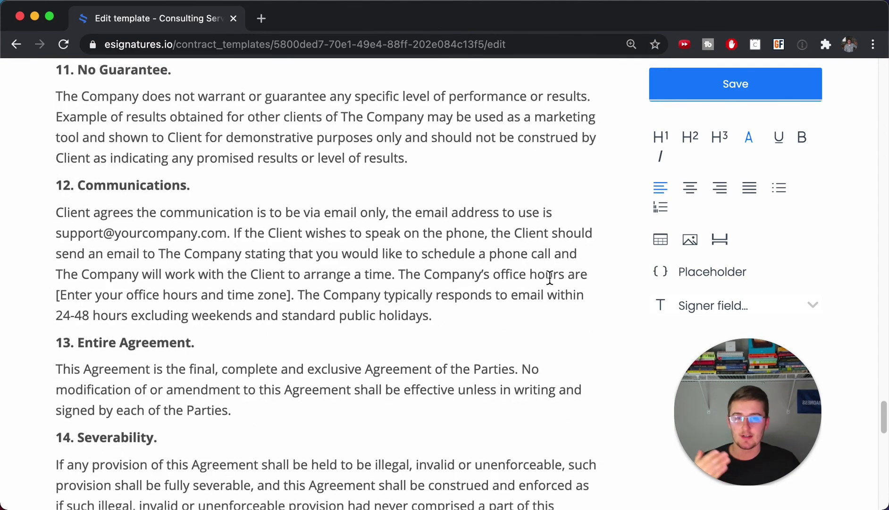
scroll(550, 278, up, 14)
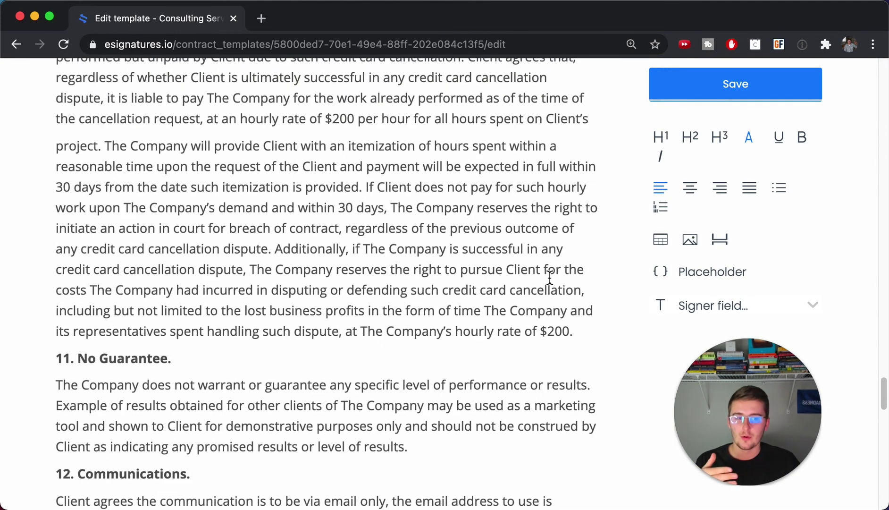
scroll(550, 277, up, 15)
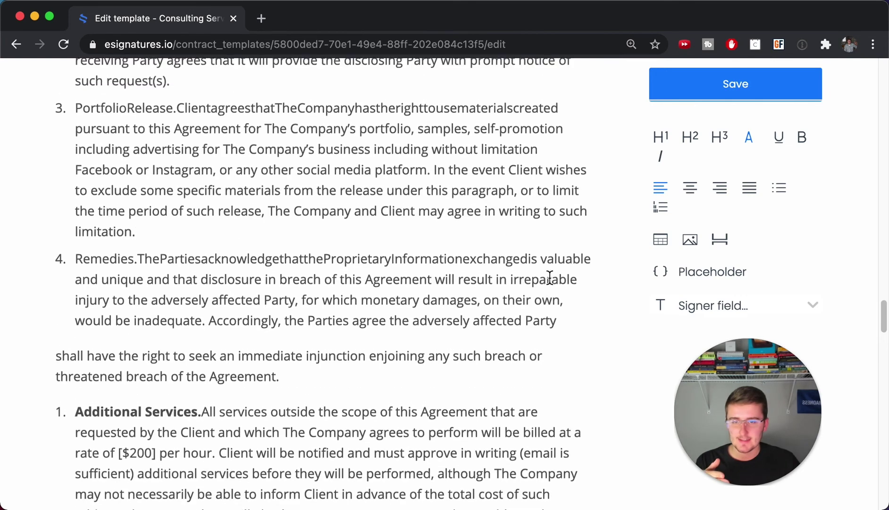